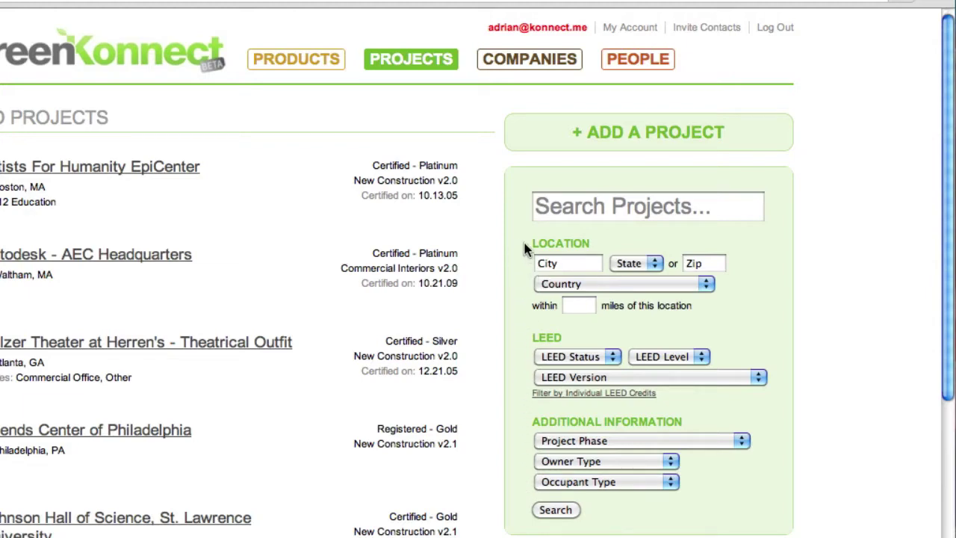
- Start a new project named 'The Daily Planet' with the pasted description and website DailyPlanet.com
{"action": "left_click", "coordinate": [641, 135]}
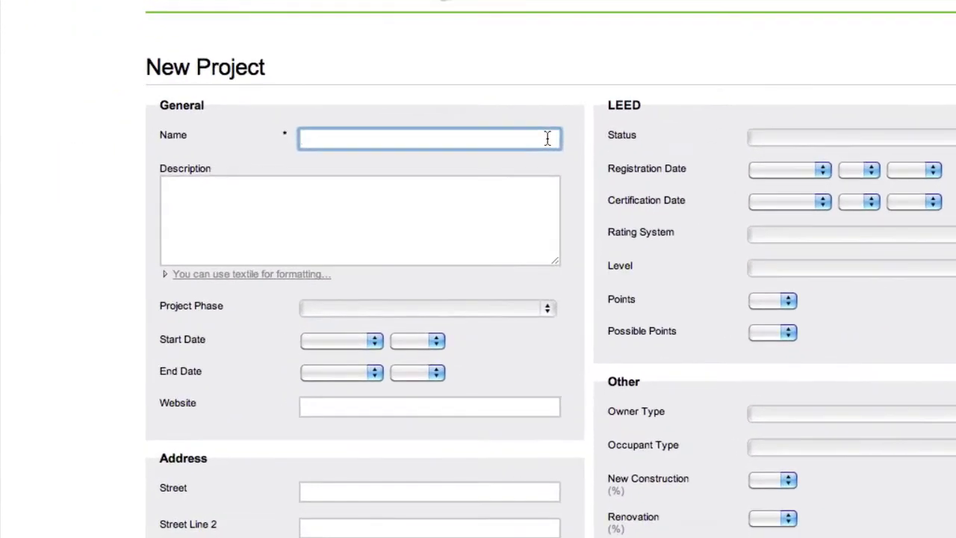
{"action": "type", "text": "The "}
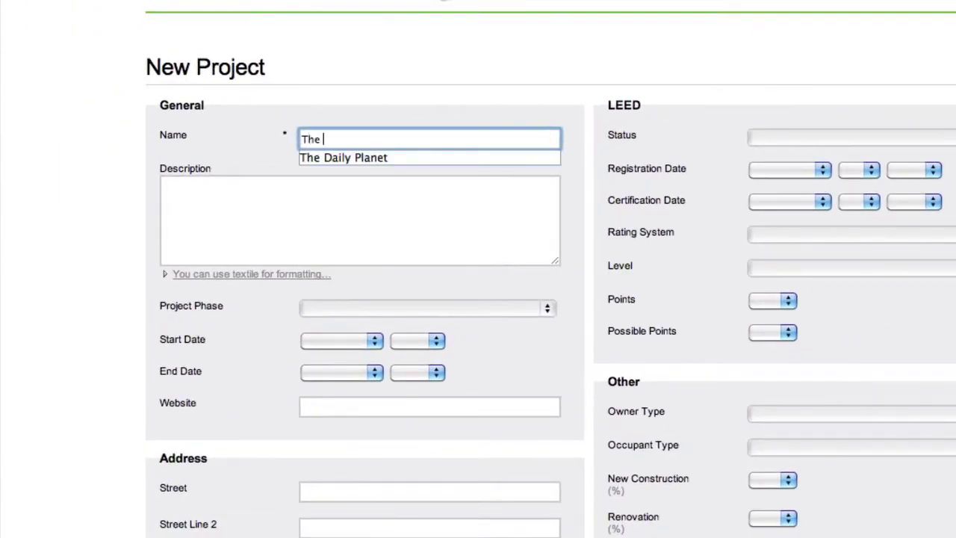
{"action": "type", "text": "Daily Planet"}
{"action": "key", "text": "Tab"}
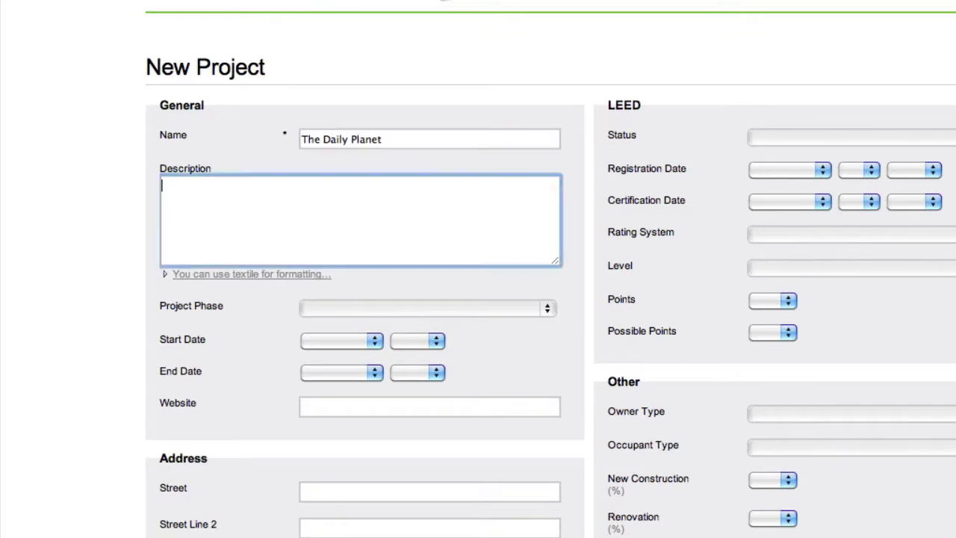
{"action": "key", "text": "super+v"}
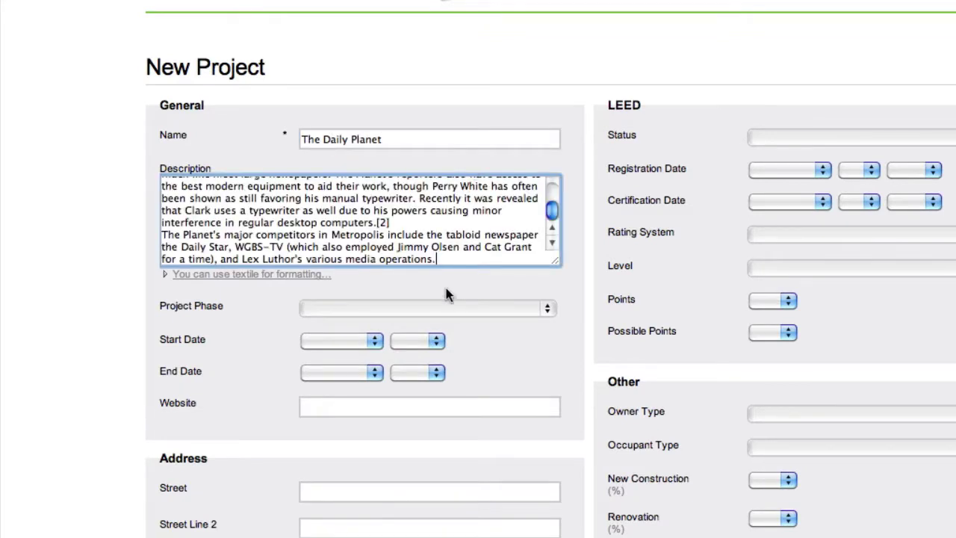
{"action": "left_click", "coordinate": [429, 309]}
{"action": "left_click", "coordinate": [428, 306]}
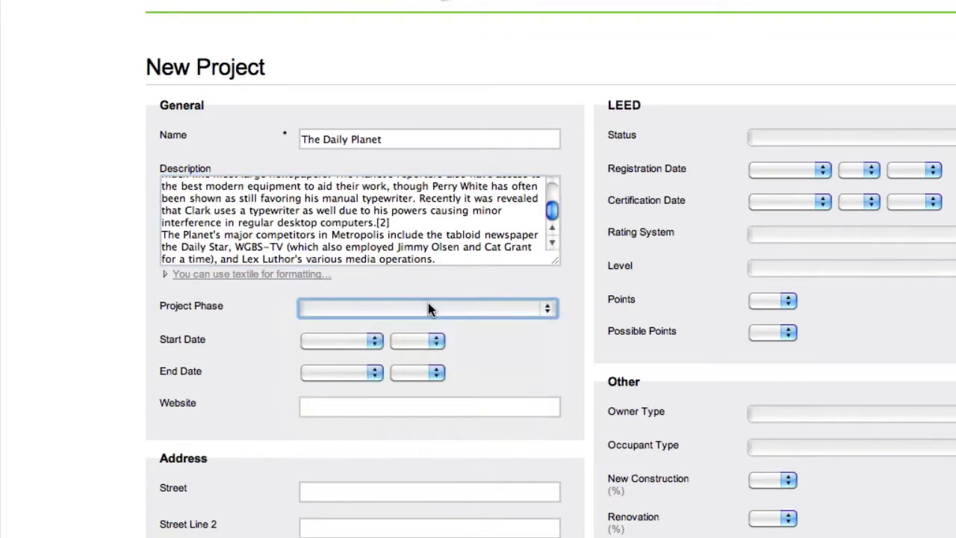
{"action": "left_click", "coordinate": [359, 401]}
{"action": "type", "text": "Da"}
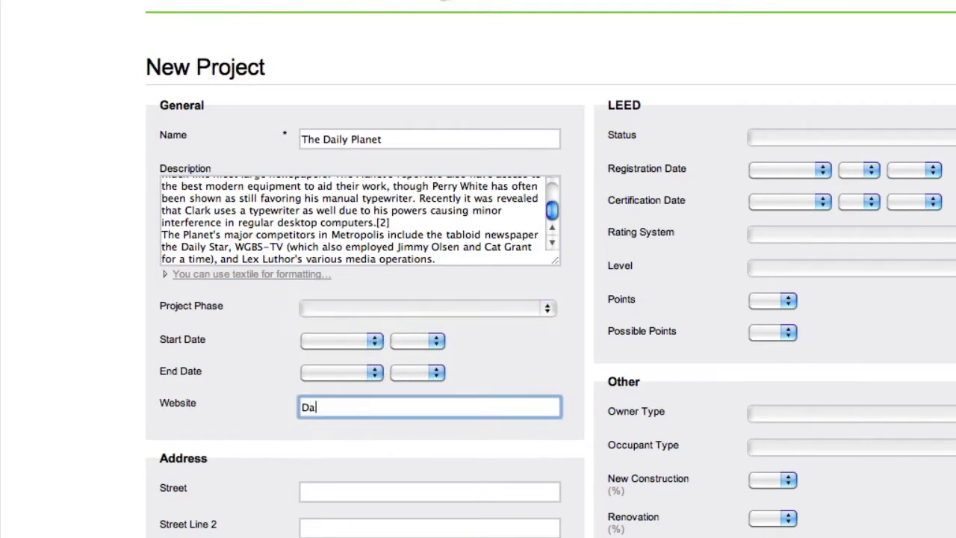
{"action": "type", "text": "ilyPlanet.com"}
{"action": "key", "text": "Tab"}
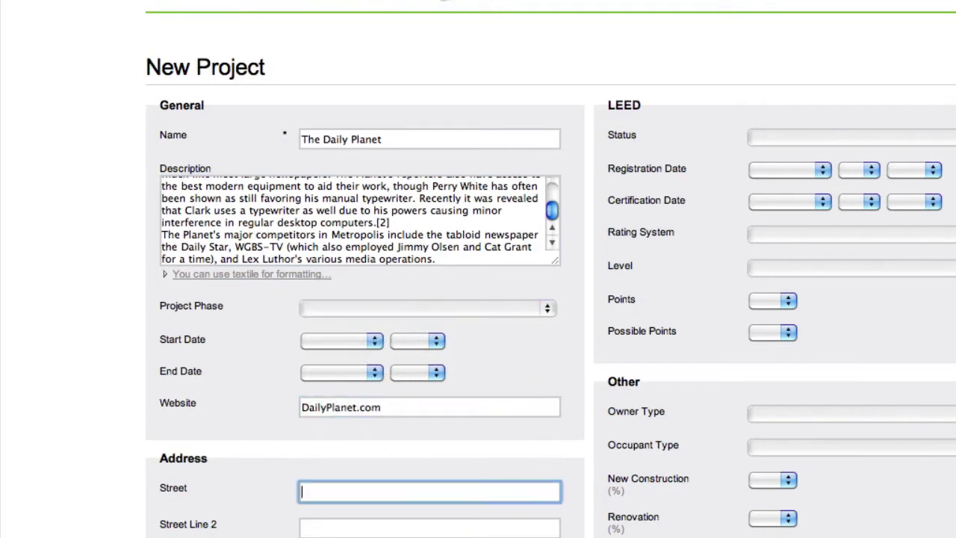
- Fill in the project's street address, city, state and zip code
{"action": "type", "text": "123"}
{"action": "key", "text": "Down"}
{"action": "key", "text": "Return"}
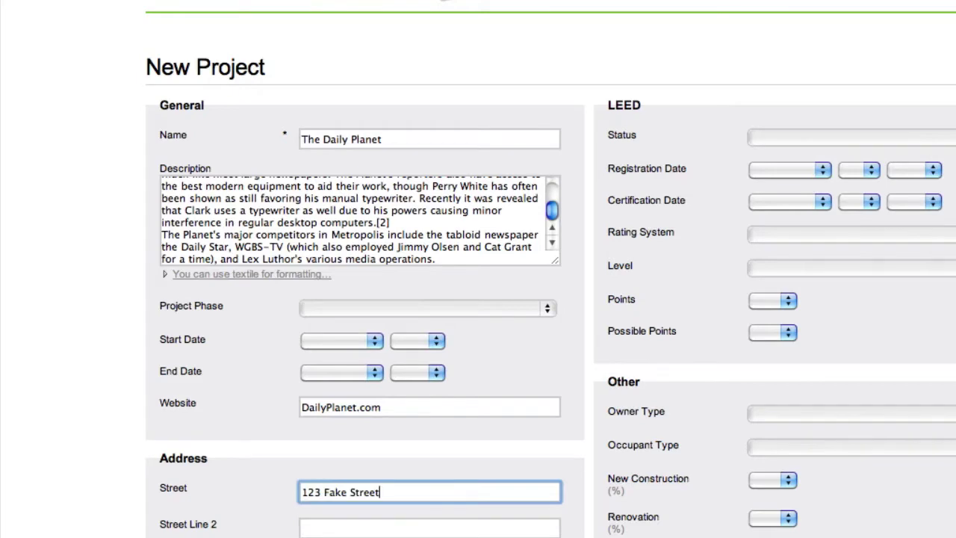
{"action": "scroll", "coordinate": [477, 268], "scroll_direction": "down", "scroll_amount": 4}
{"action": "scroll", "coordinate": [478, 269], "scroll_direction": "down", "scroll_amount": 4}
{"action": "key", "text": "Tab"}
{"action": "key", "text": "Tab"}
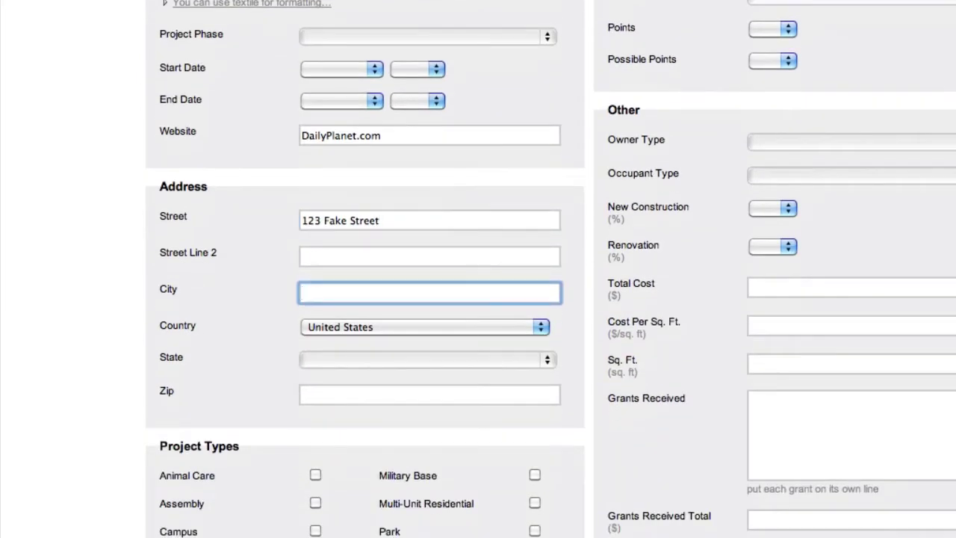
{"action": "type", "text": "Metropoli"}
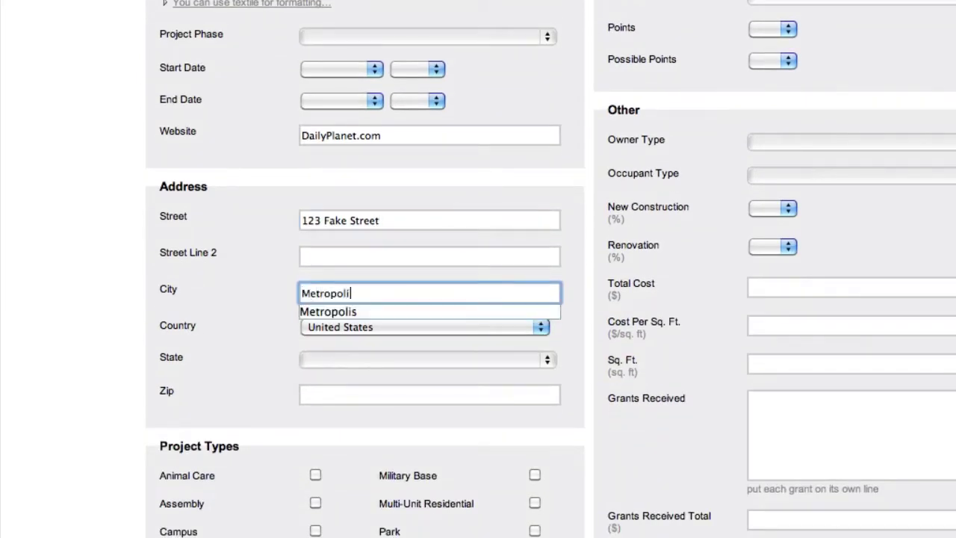
{"action": "type", "text": "s"}
{"action": "key", "text": "Tab"}
{"action": "key", "text": "Tab"}
{"action": "key", "text": "n"}
{"action": "key", "text": "Down"}
{"action": "key", "text": "Down"}
{"action": "key", "text": "Down"}
{"action": "key", "text": "Down"}
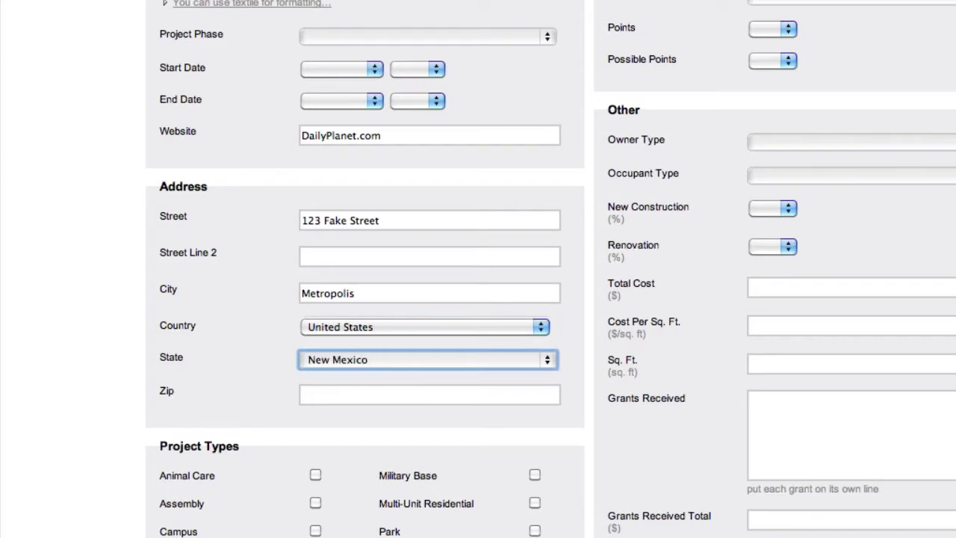
{"action": "key", "text": "Down"}
{"action": "key", "text": "Tab"}
{"action": "type", "text": "12345"}
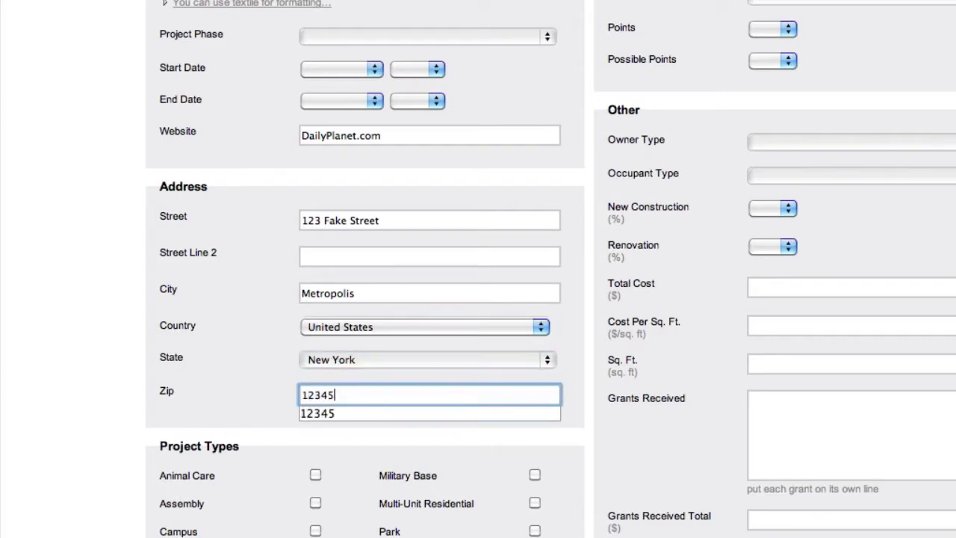
- Mark the project type as Commercial Office
{"action": "scroll", "coordinate": [365, 388], "scroll_direction": "down", "scroll_amount": 3}
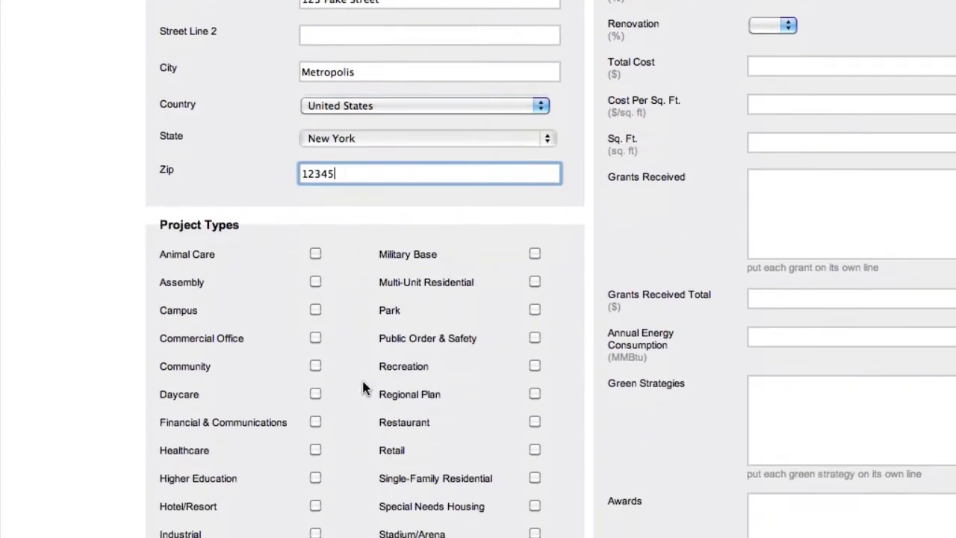
{"action": "left_click", "coordinate": [315, 338]}
{"action": "scroll", "coordinate": [316, 340], "scroll_direction": "down", "scroll_amount": 3}
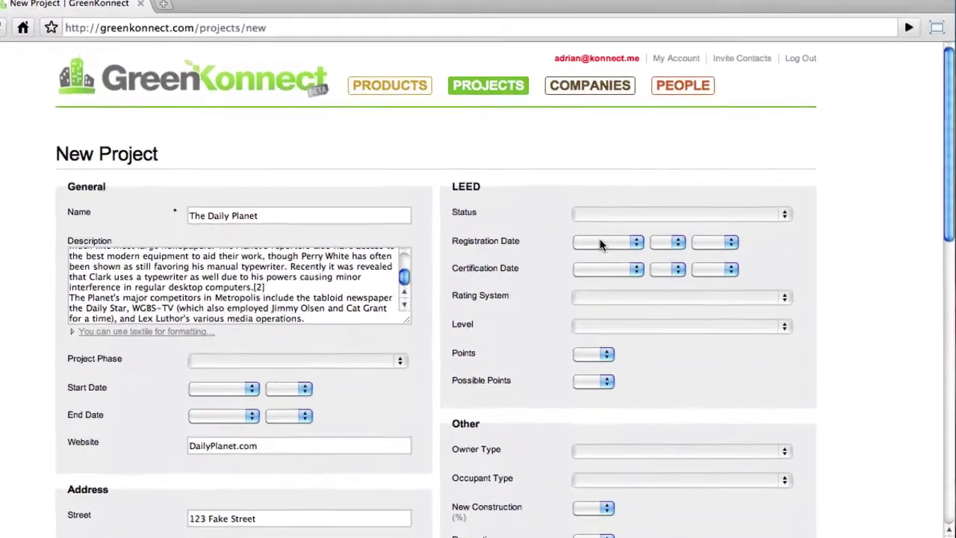
- Set LEED status to Certified, registered August 6 2009 and certified July 3 2010
{"action": "left_click", "coordinate": [622, 213]}
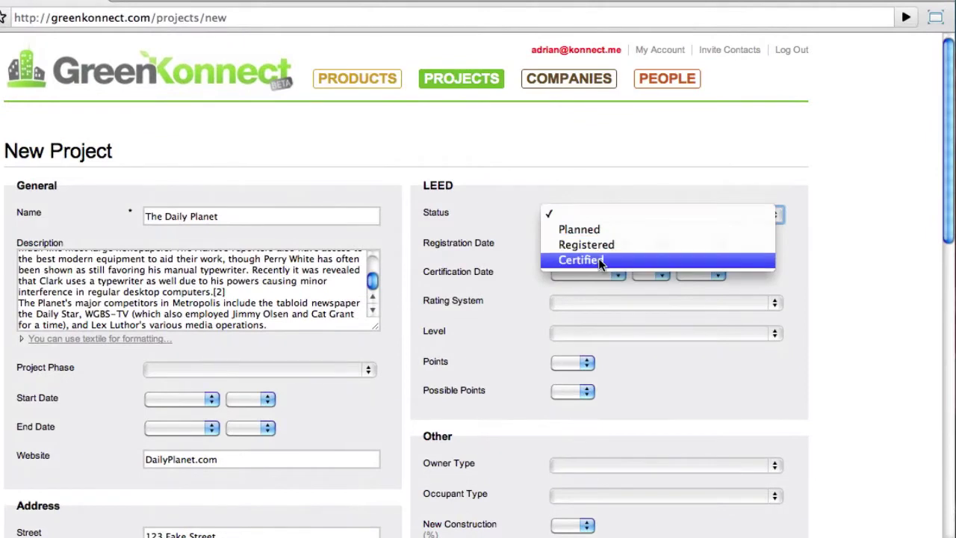
{"action": "left_click", "coordinate": [618, 255]}
{"action": "left_click", "coordinate": [598, 243]}
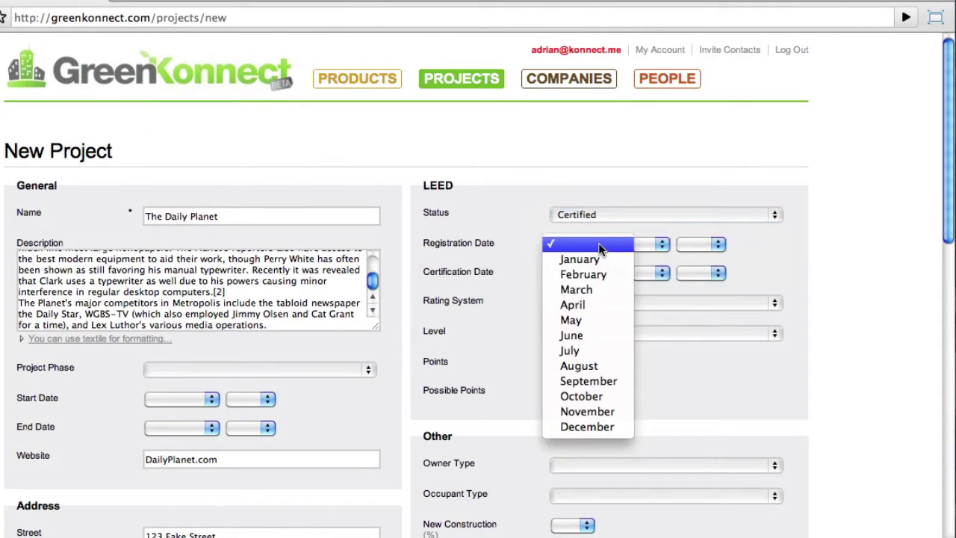
{"action": "left_click", "coordinate": [590, 366]}
{"action": "left_click", "coordinate": [647, 244]}
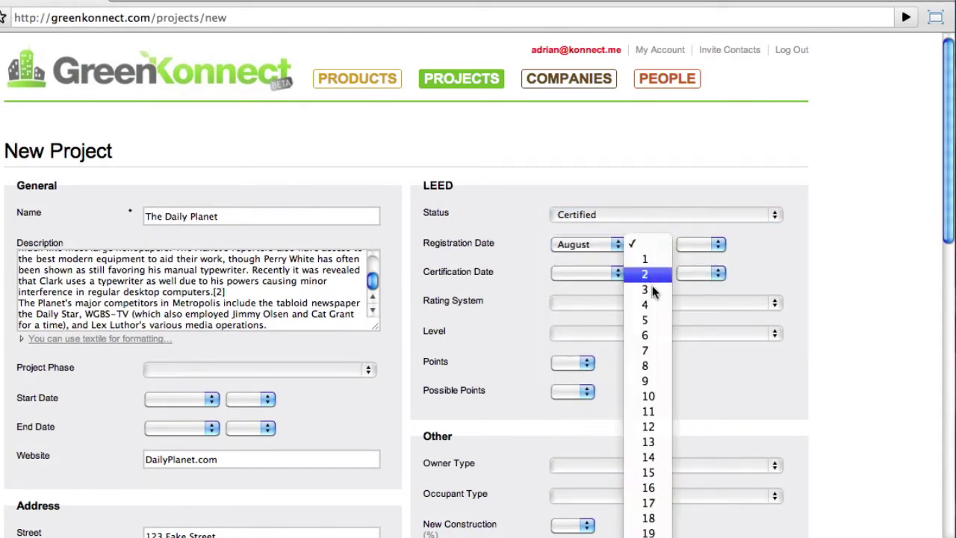
{"action": "left_click", "coordinate": [653, 336]}
{"action": "left_click", "coordinate": [695, 245]}
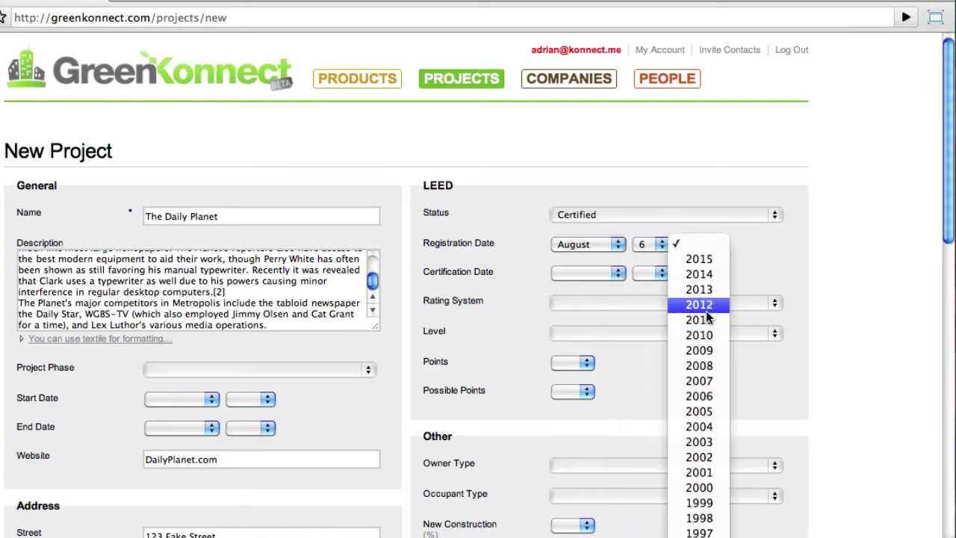
{"action": "left_click", "coordinate": [708, 351]}
{"action": "left_click", "coordinate": [603, 273]}
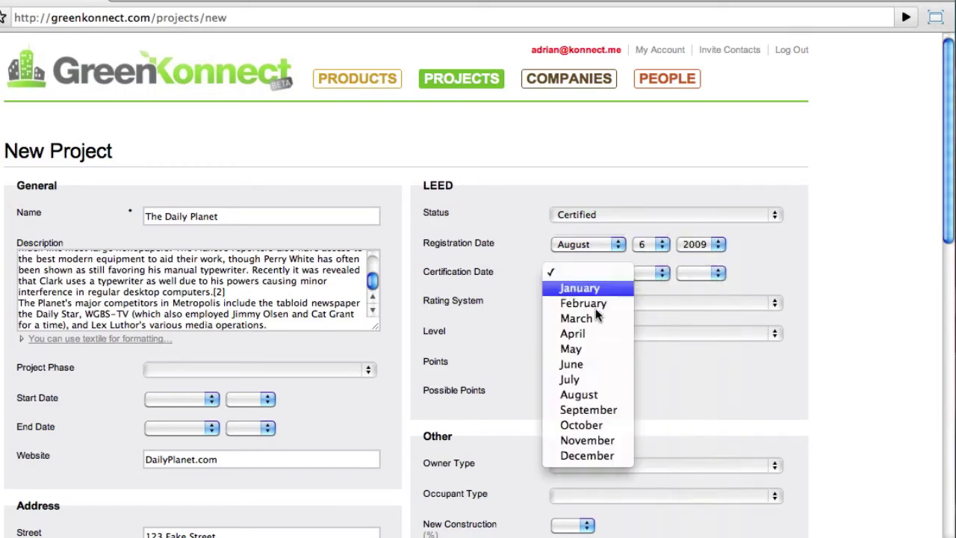
{"action": "left_click", "coordinate": [590, 380]}
{"action": "left_click", "coordinate": [648, 272]}
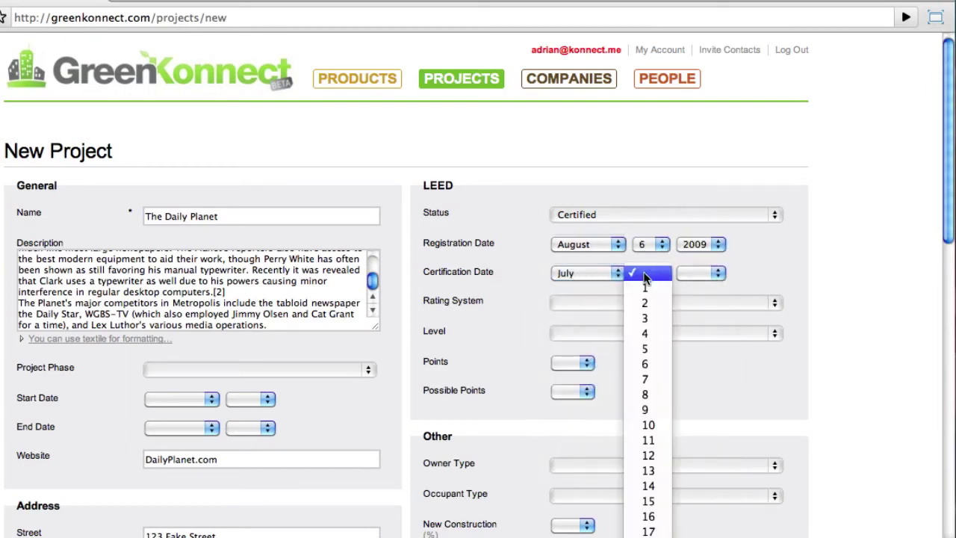
{"action": "left_click", "coordinate": [646, 321]}
{"action": "left_click", "coordinate": [685, 274]}
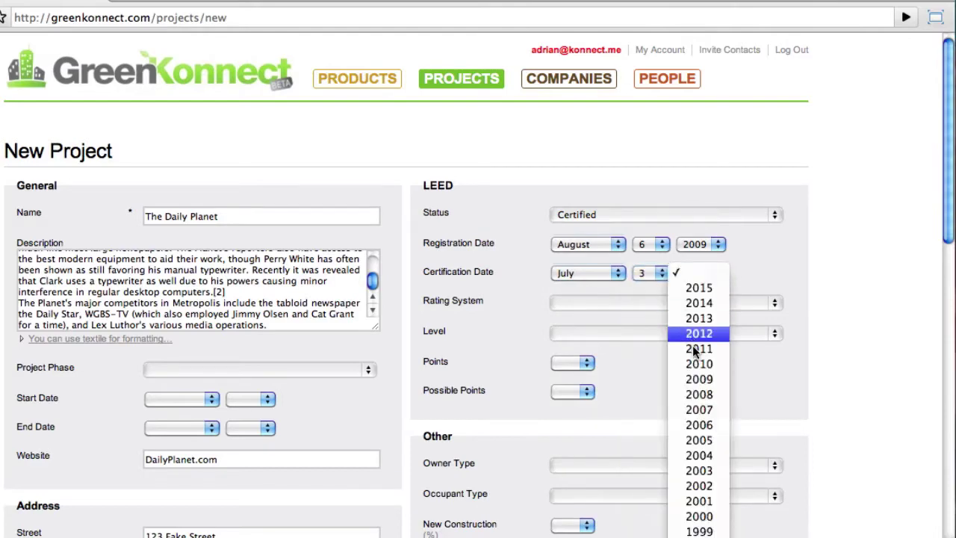
{"action": "left_click", "coordinate": [698, 364]}
- Choose rating system New Construction v2.2, level Platinum, 53 of 65 possible points
{"action": "left_click", "coordinate": [670, 300]}
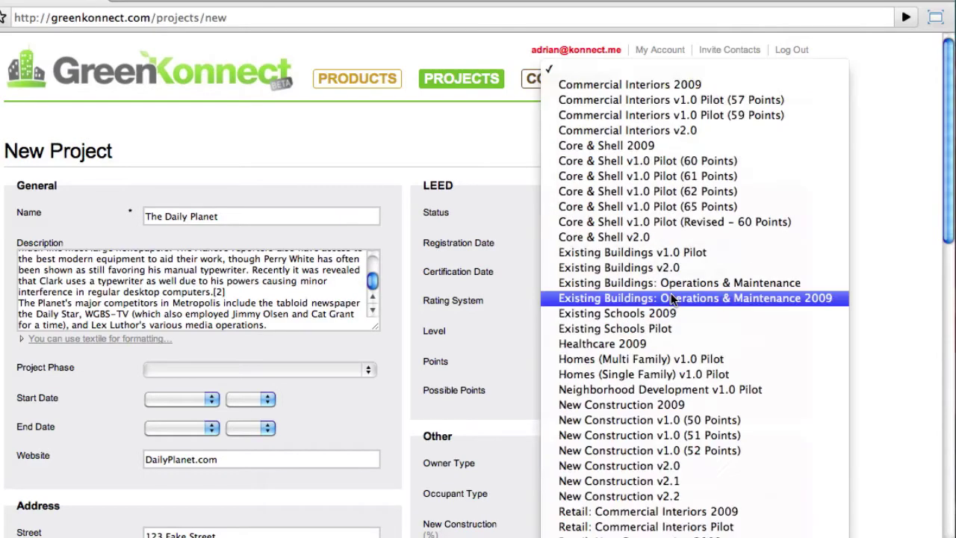
{"action": "left_click", "coordinate": [638, 495]}
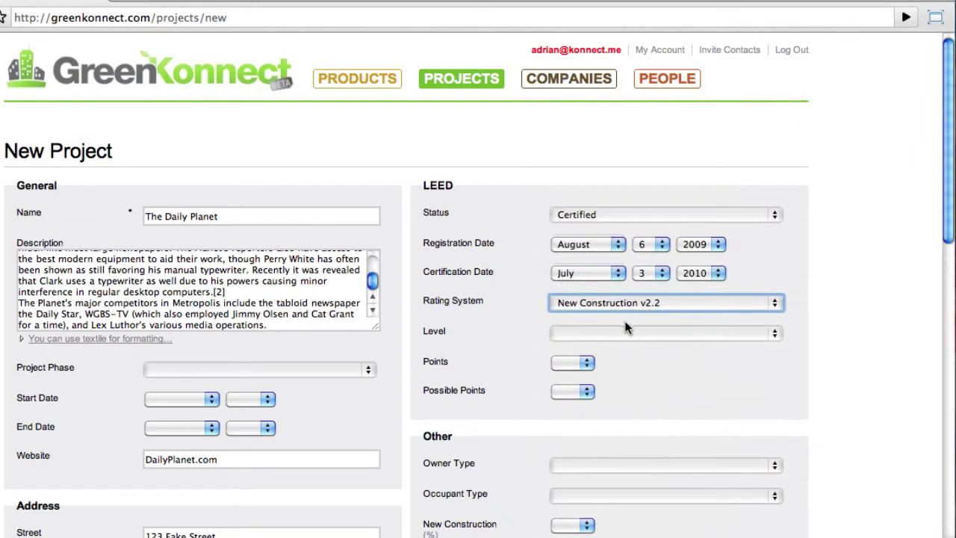
{"action": "left_click", "coordinate": [627, 331]}
{"action": "left_click", "coordinate": [616, 391]}
{"action": "left_click", "coordinate": [585, 362]}
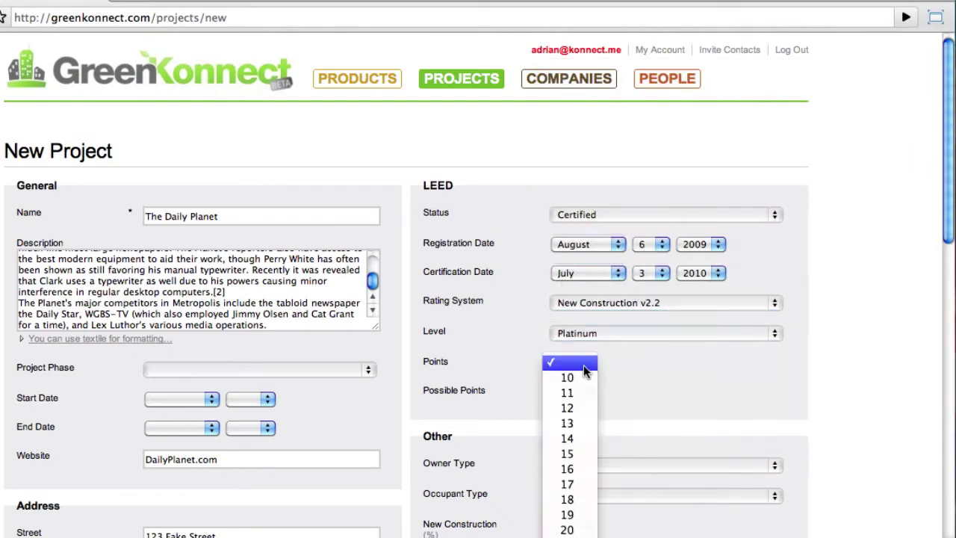
{"action": "scroll", "coordinate": [583, 365], "scroll_direction": "down", "scroll_amount": 4}
{"action": "left_click", "coordinate": [583, 364]}
{"action": "left_click", "coordinate": [578, 390]}
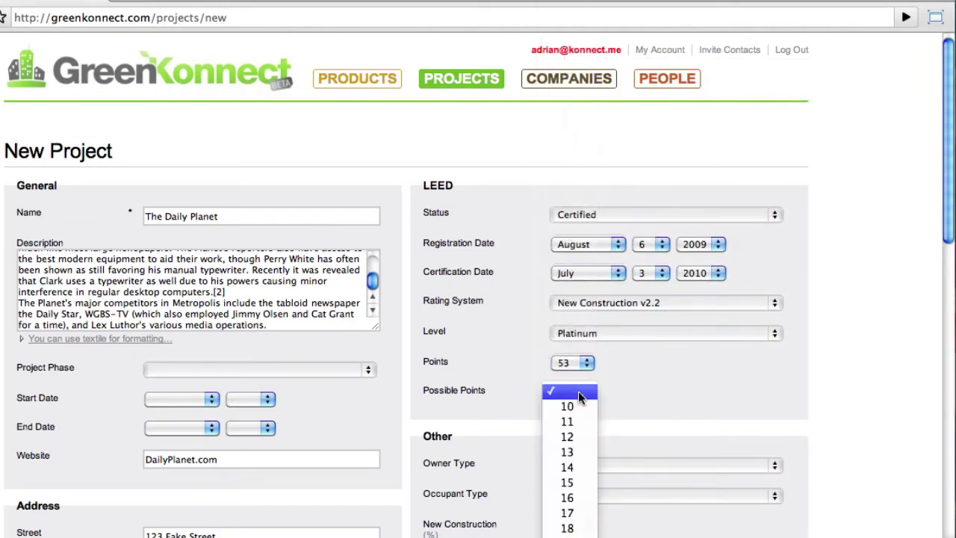
{"action": "scroll", "coordinate": [578, 391], "scroll_direction": "down", "scroll_amount": 15}
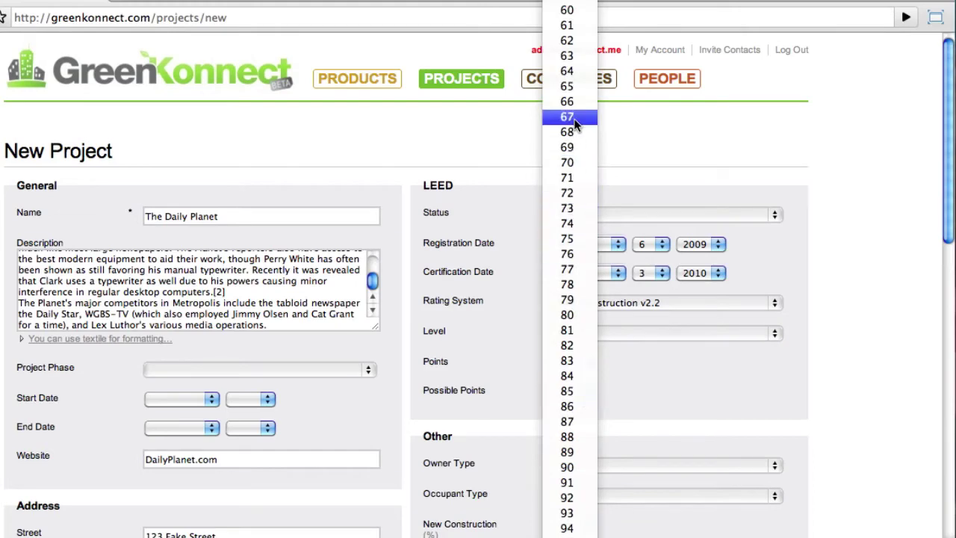
{"action": "left_click", "coordinate": [570, 88]}
{"action": "scroll", "coordinate": [551, 321], "scroll_direction": "down", "scroll_amount": 5}
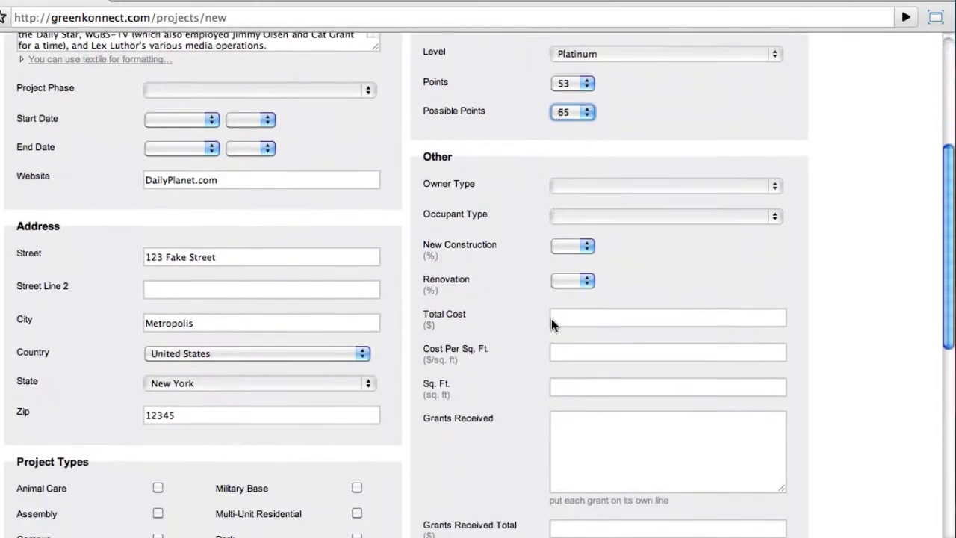
{"action": "scroll", "coordinate": [551, 318], "scroll_direction": "down", "scroll_amount": 8}
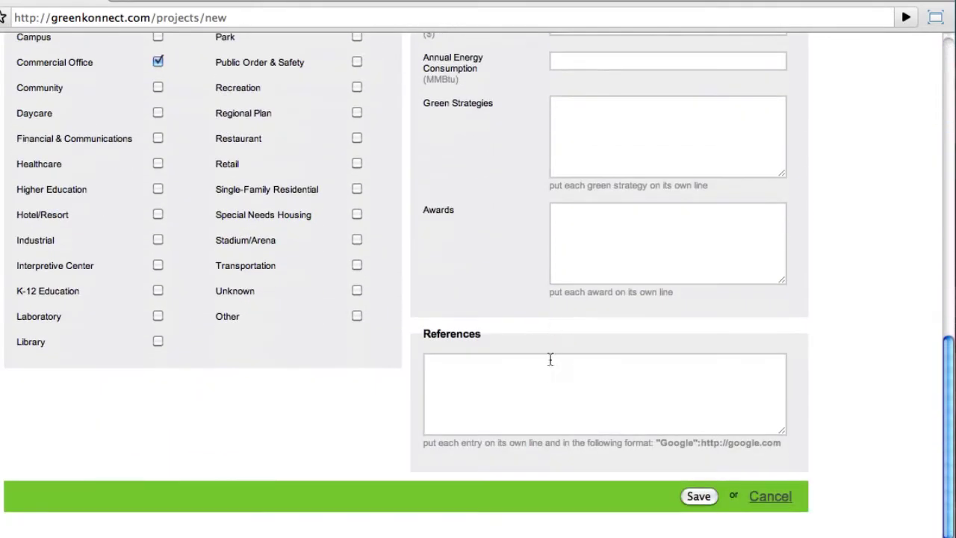
{"action": "left_click", "coordinate": [549, 374]}
{"action": "type", "text": "\"Goo"}
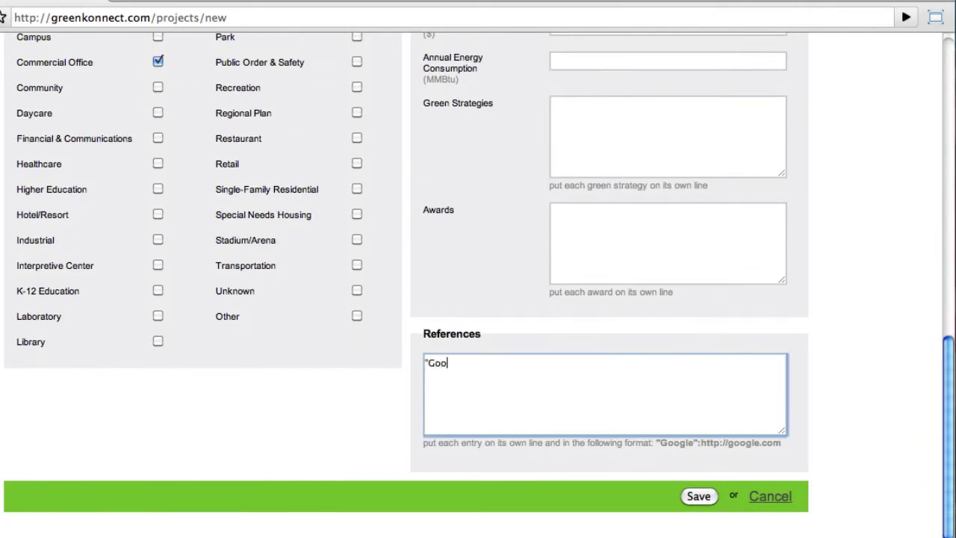
{"action": "type", "text": "gle\":http://google.com"}
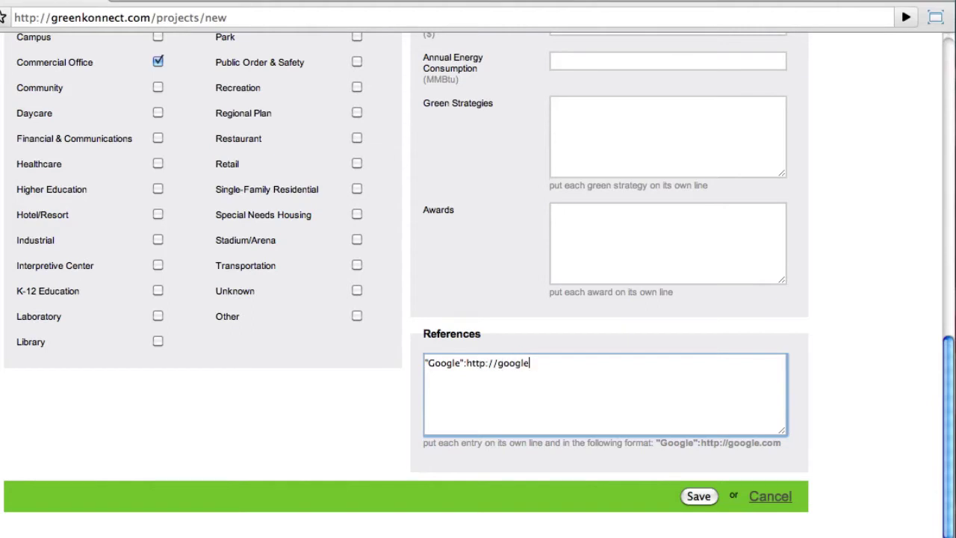
{"action": "left_click", "coordinate": [699, 504]}
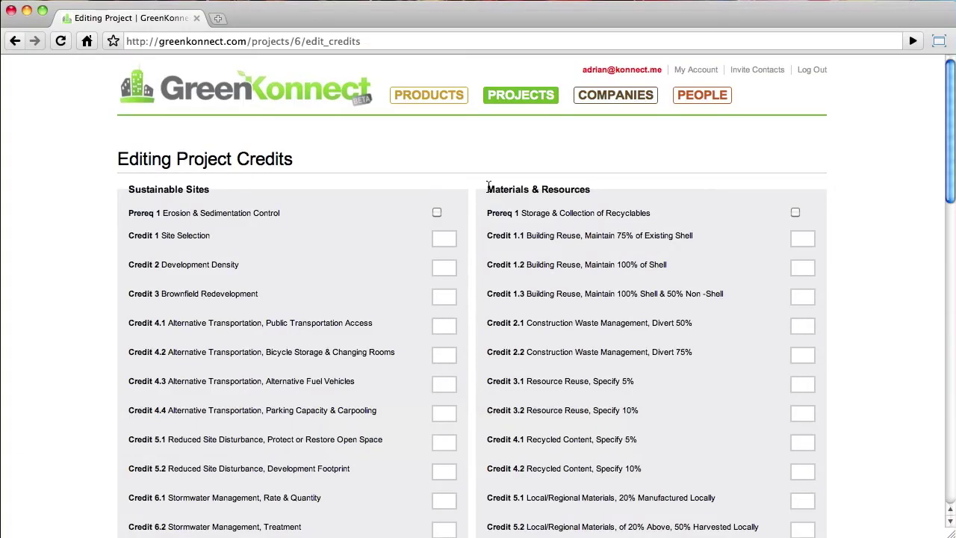
{"action": "scroll", "coordinate": [488, 186], "scroll_direction": "down", "scroll_amount": 5}
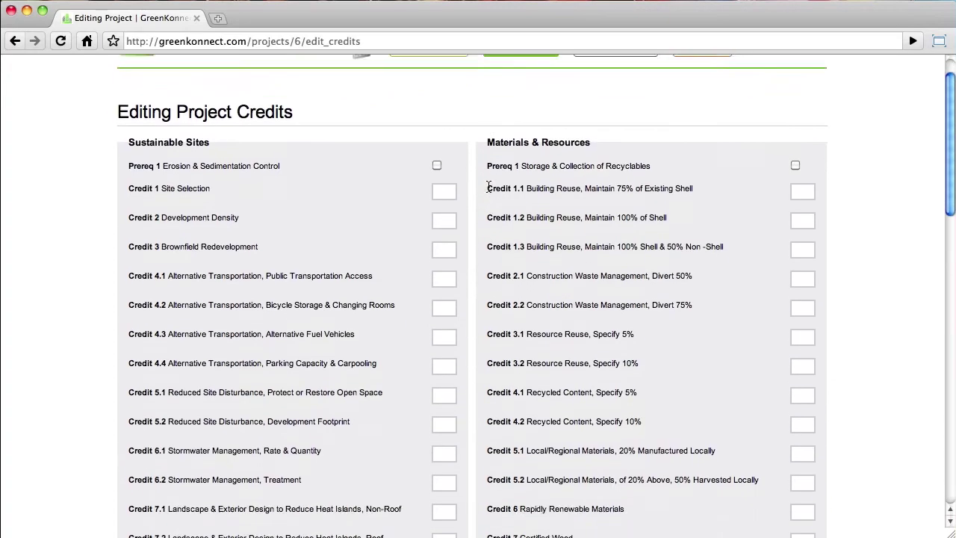
{"action": "scroll", "coordinate": [488, 185], "scroll_direction": "down", "scroll_amount": 8}
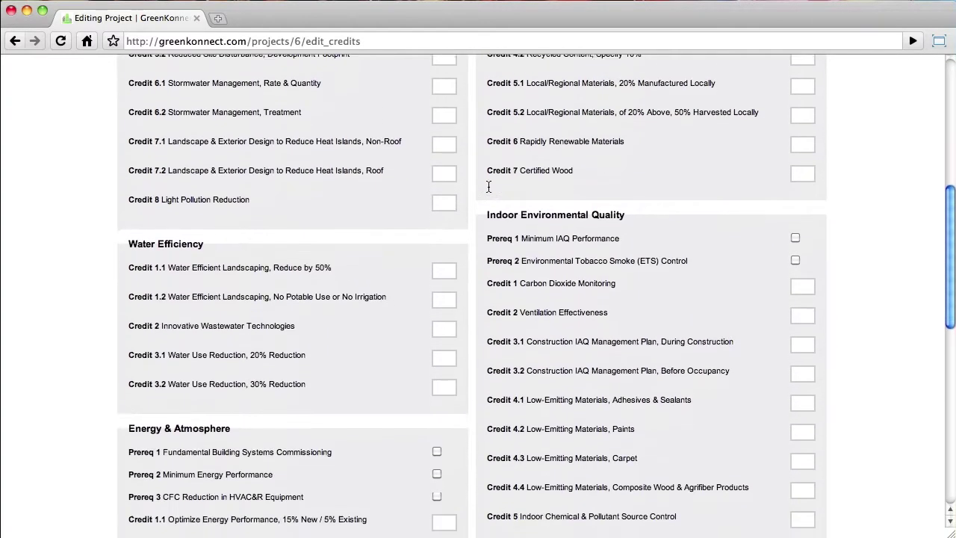
{"action": "scroll", "coordinate": [489, 186], "scroll_direction": "down", "scroll_amount": 6}
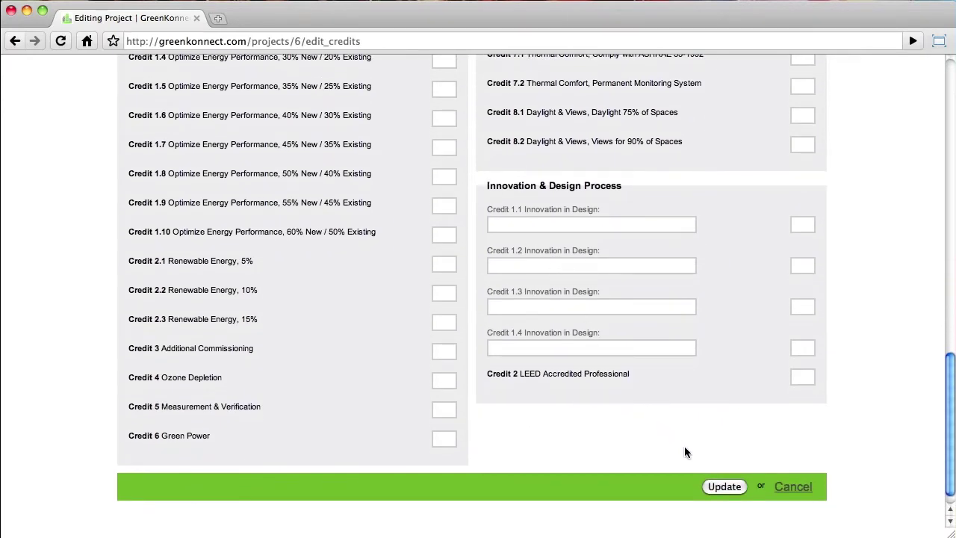
- Save the credits with Update and scroll The Daily Planet's page to Photos
{"action": "left_click", "coordinate": [722, 491]}
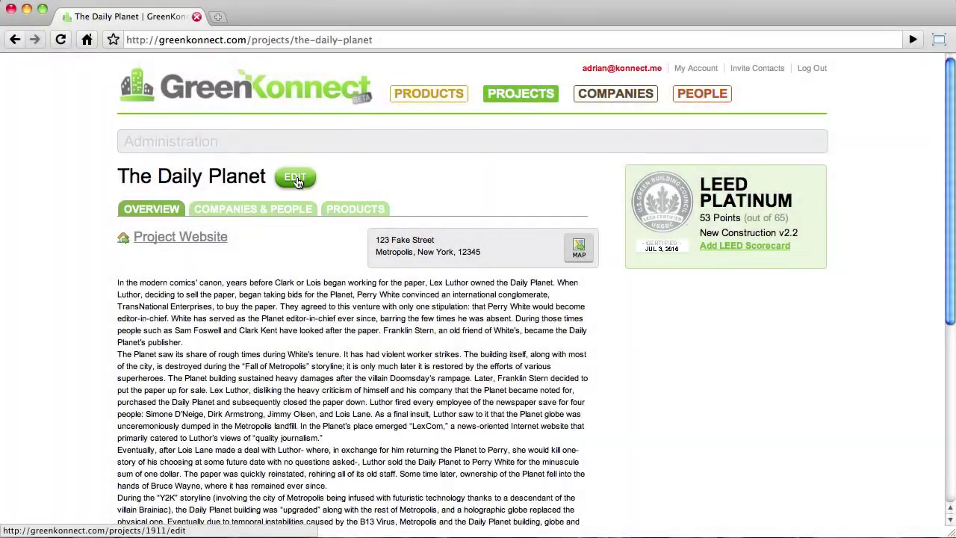
{"action": "scroll", "coordinate": [296, 183], "scroll_direction": "down", "scroll_amount": 5}
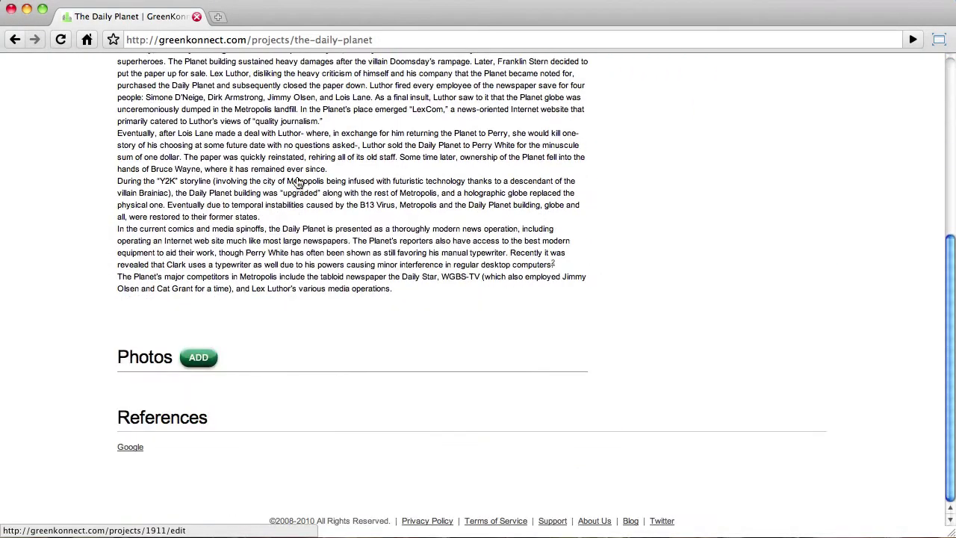
- Add a photo entry and select GreenKonnect/Pictures/The Daily Planet.jpg as the image file
{"action": "left_click", "coordinate": [198, 359]}
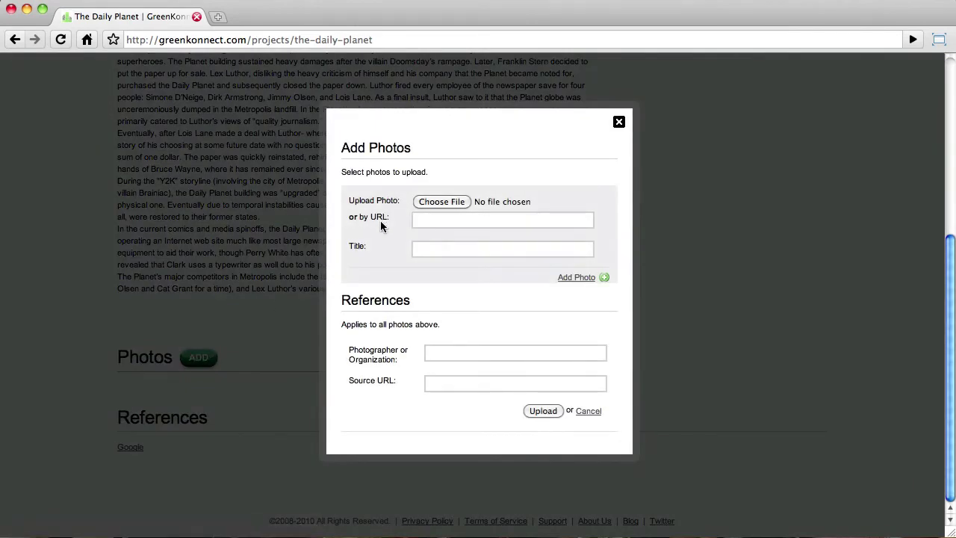
{"action": "left_click", "coordinate": [579, 277]}
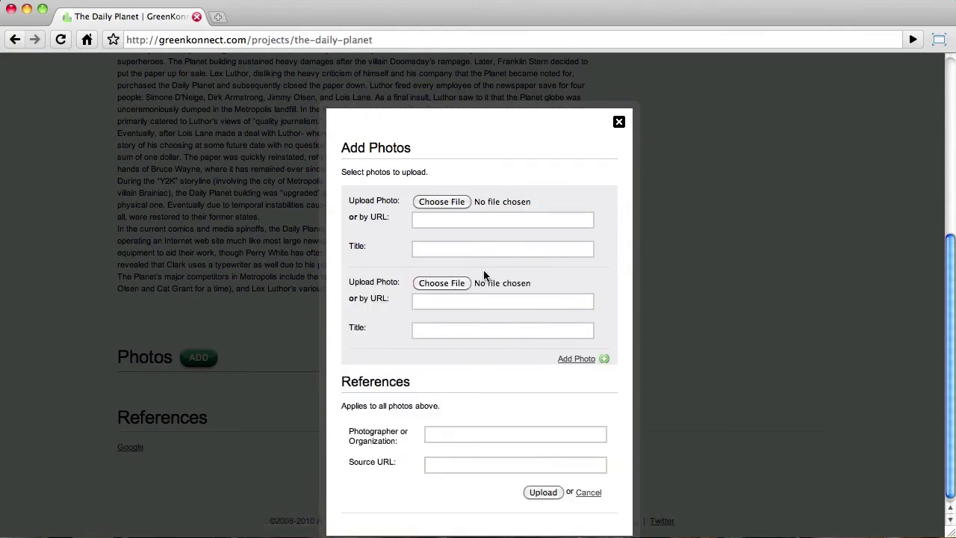
{"action": "left_click", "coordinate": [446, 202]}
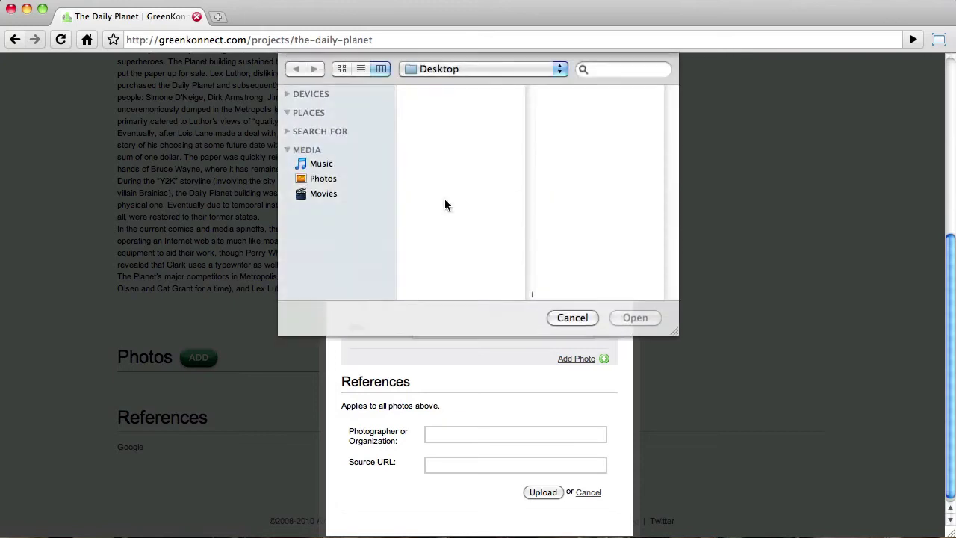
{"action": "left_click", "coordinate": [486, 90]}
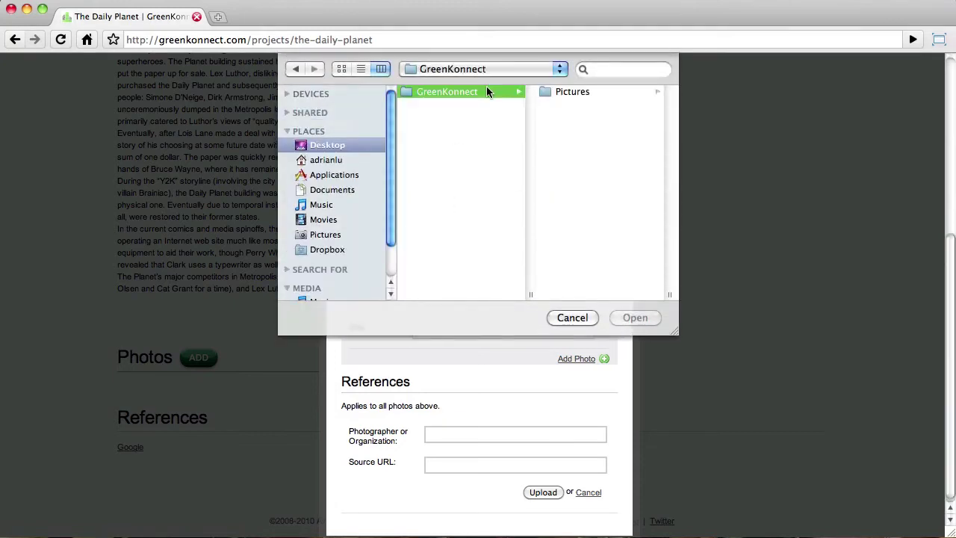
{"action": "left_click", "coordinate": [550, 95]}
{"action": "left_click", "coordinate": [605, 107]}
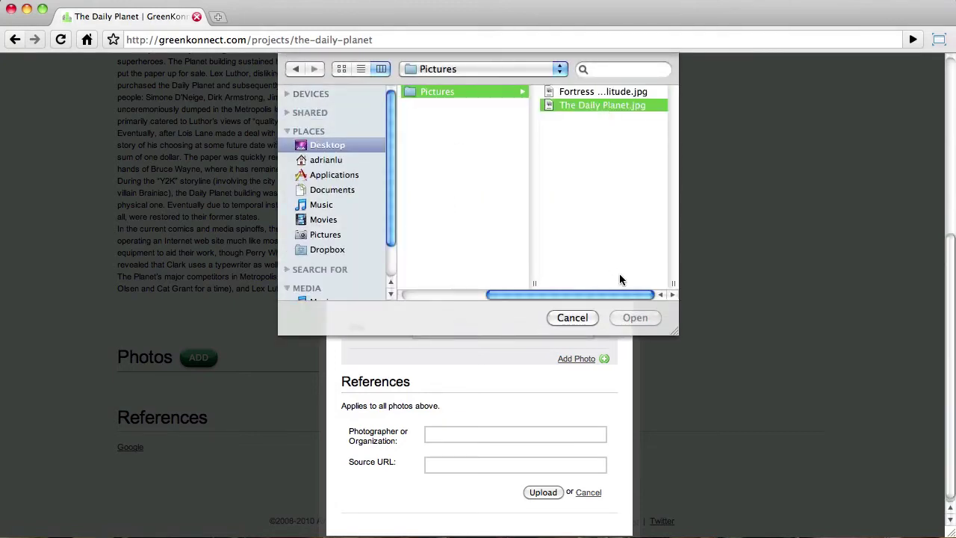
{"action": "left_click", "coordinate": [631, 317]}
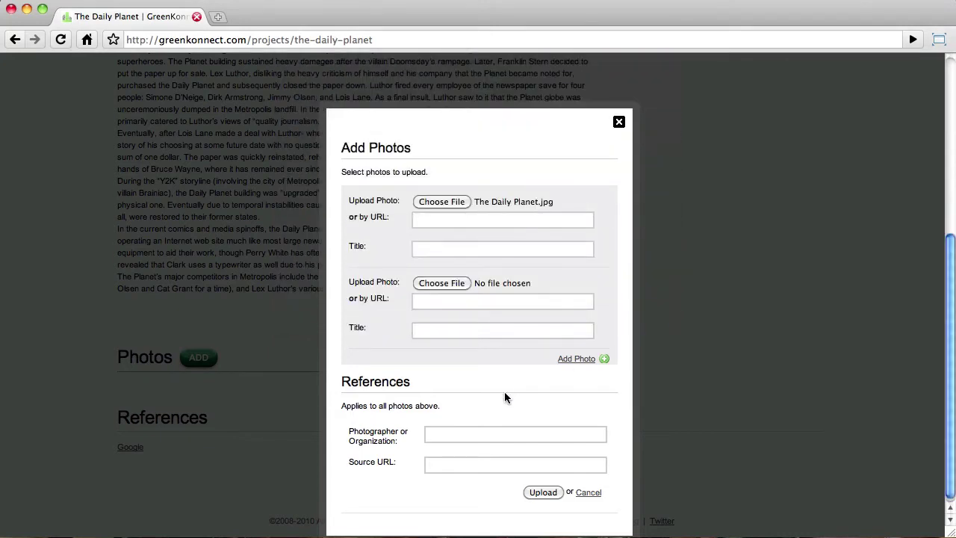
- Enter the photographer's name and source dailyplanet.com, then upload the photo
{"action": "left_click", "coordinate": [472, 435]}
{"action": "type", "text": "C"}
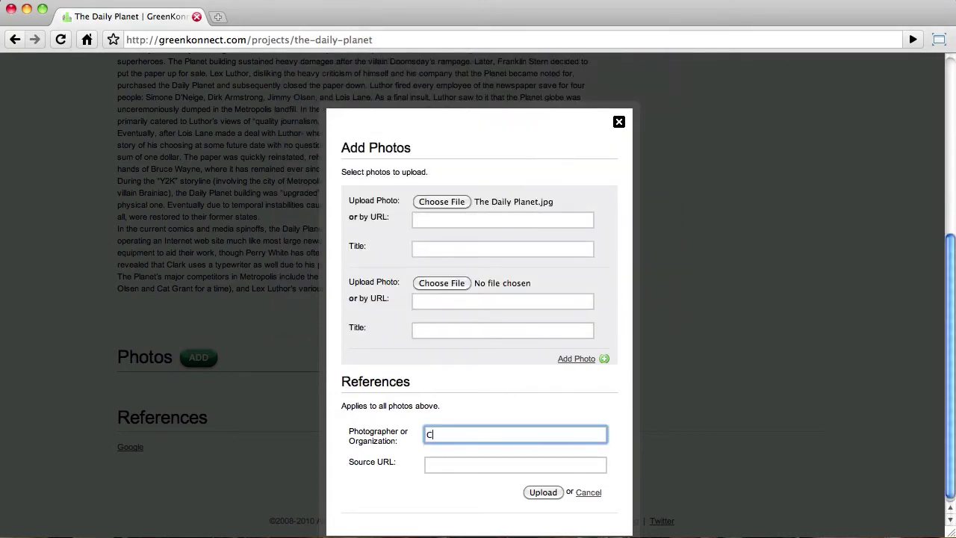
{"action": "type", "text": "lark Kent"}
{"action": "key", "text": "Tab"}
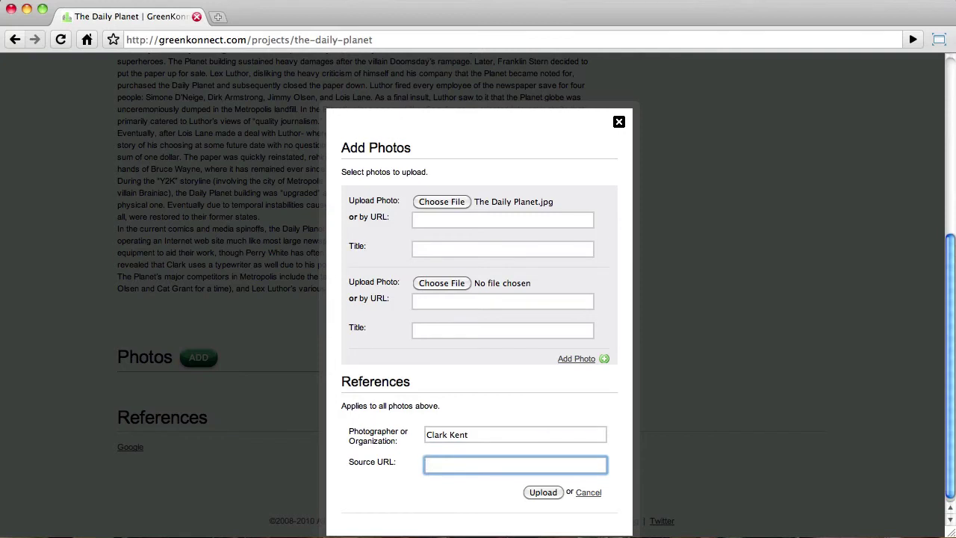
{"action": "type", "text": "dailyplanet.com"}
{"action": "left_click", "coordinate": [540, 491]}
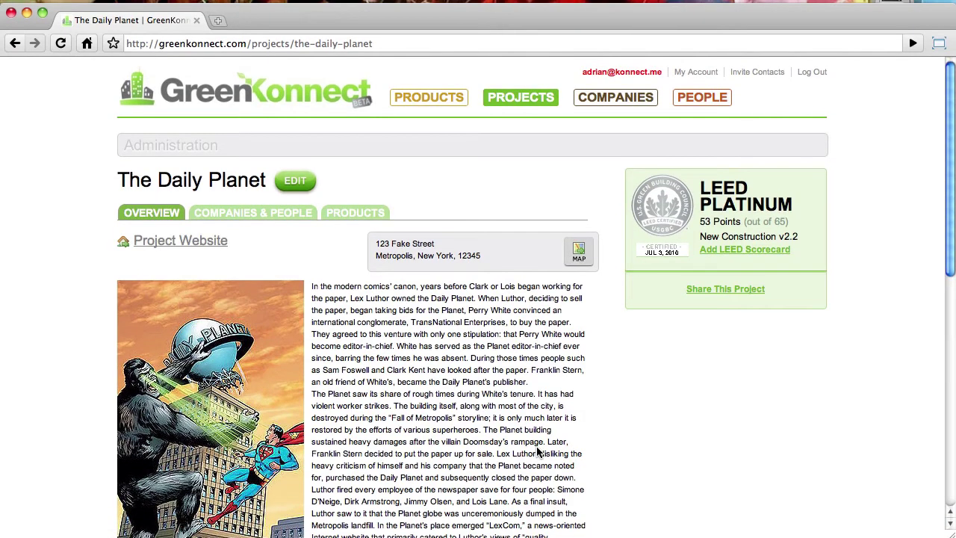
- Switch to The Daily Planet's Companies & People tab once the upload finishes
{"action": "left_click", "coordinate": [252, 213]}
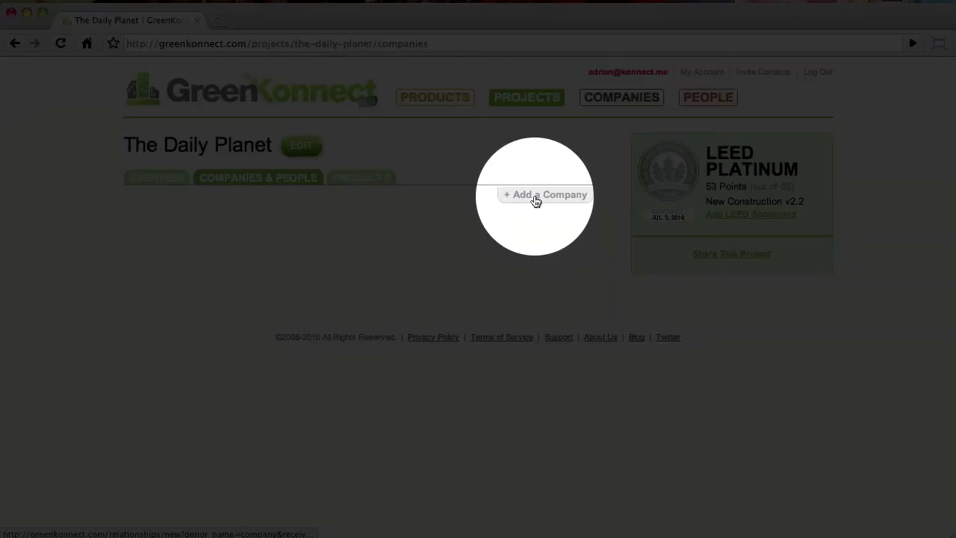
- Add company GreenKonnect with role Owner, save it, and return to Companies & People
{"action": "left_click", "coordinate": [534, 197]}
{"action": "left_click", "coordinate": [531, 186]}
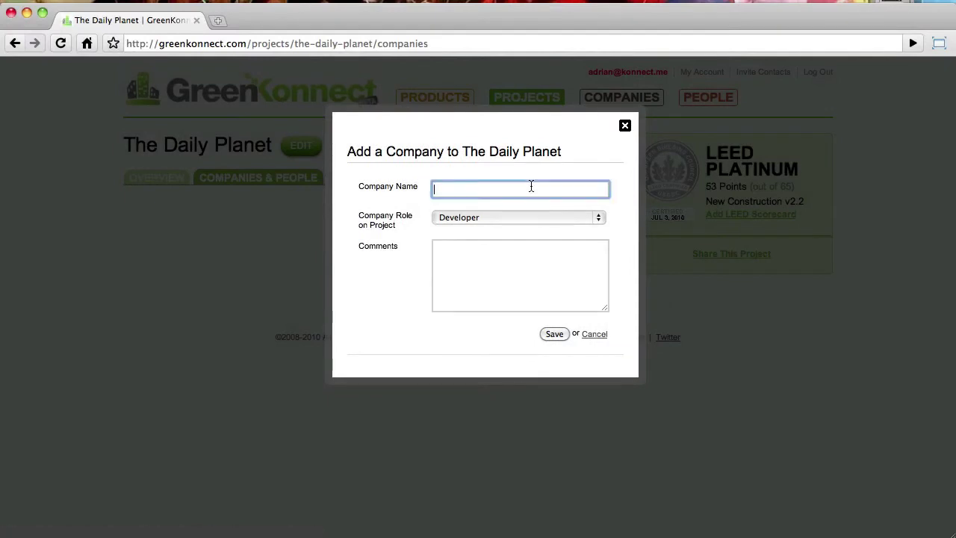
{"action": "type", "text": "Green"}
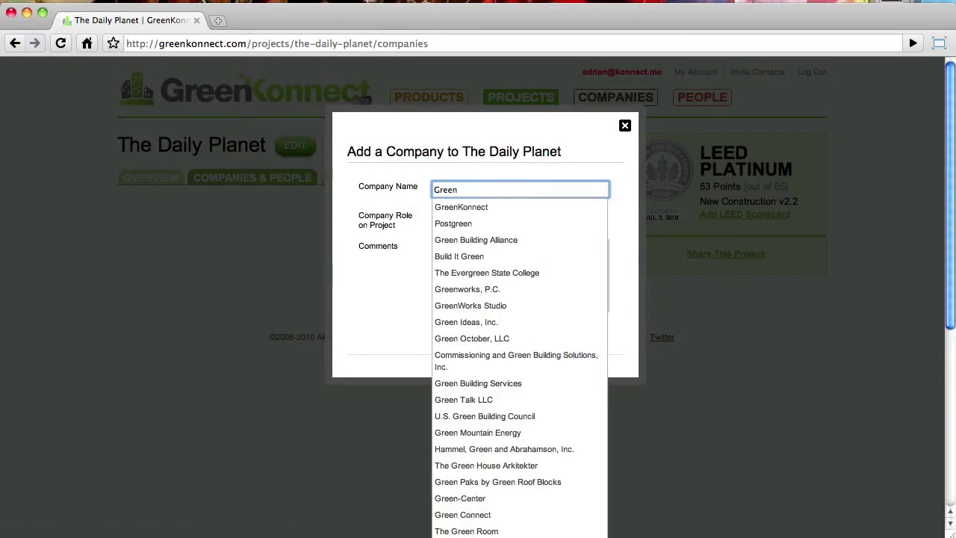
{"action": "type", "text": "Konnect"}
{"action": "key", "text": "Down"}
{"action": "key", "text": "Return"}
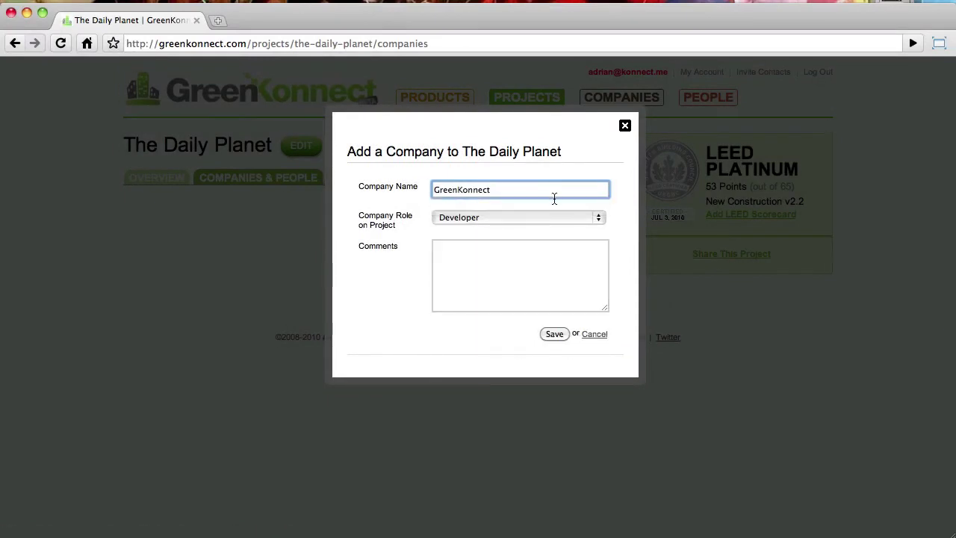
{"action": "left_click", "coordinate": [548, 217]}
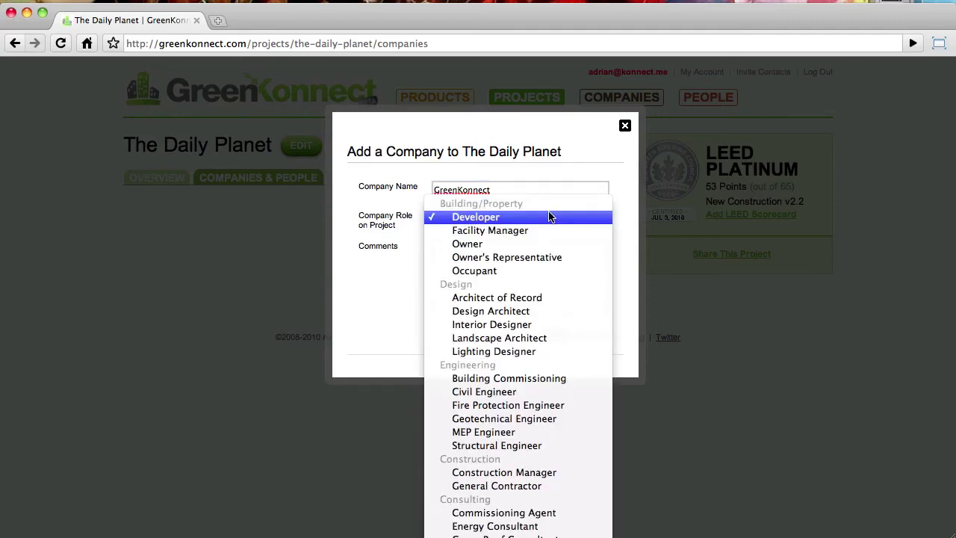
{"action": "left_click", "coordinate": [546, 243]}
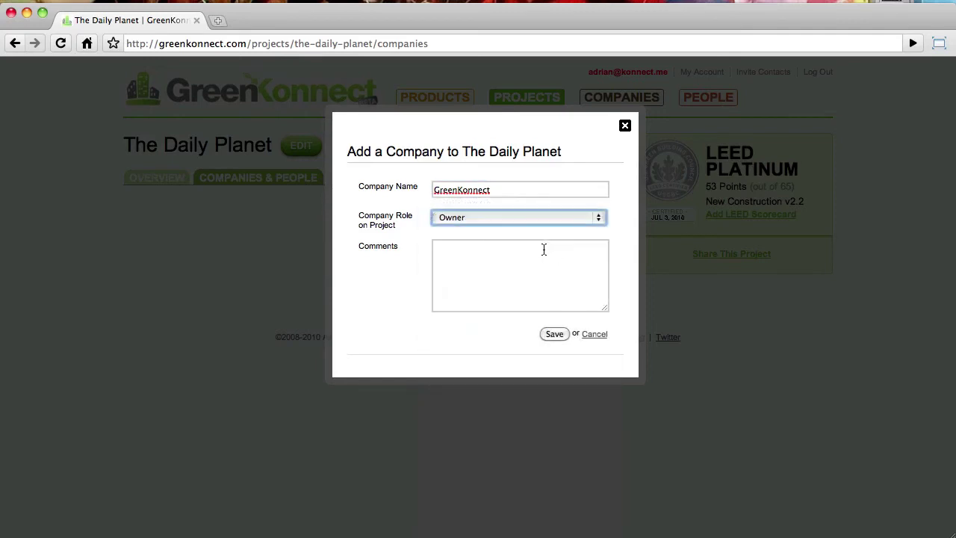
{"action": "left_click", "coordinate": [543, 249]}
{"action": "left_click", "coordinate": [554, 334]}
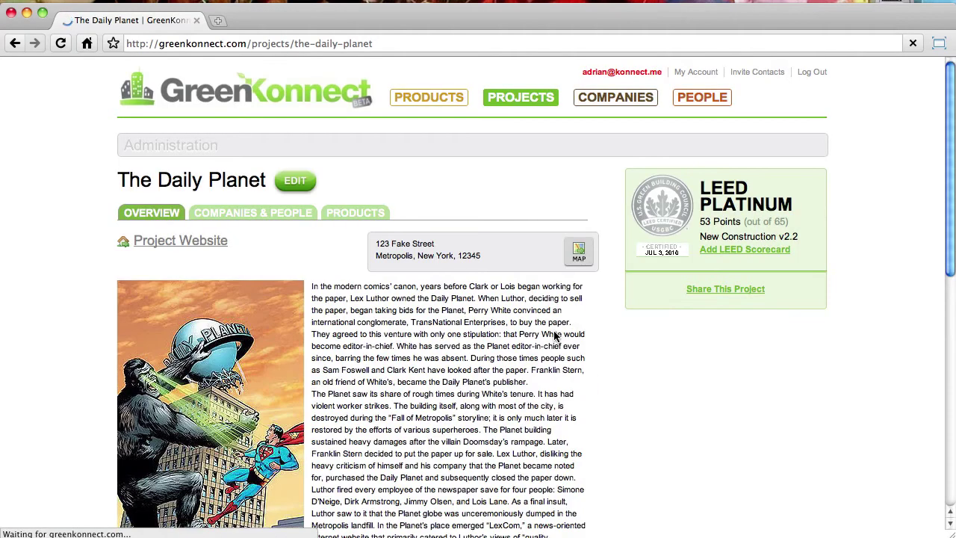
{"action": "left_click", "coordinate": [271, 212]}
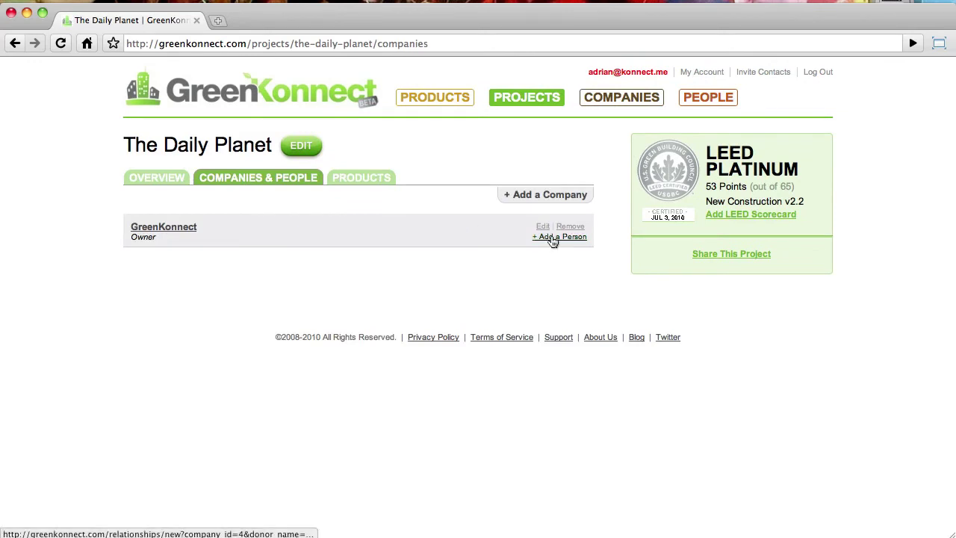
- Add the existing person under GreenKonnect with project role Manager and save
{"action": "left_click", "coordinate": [553, 237]}
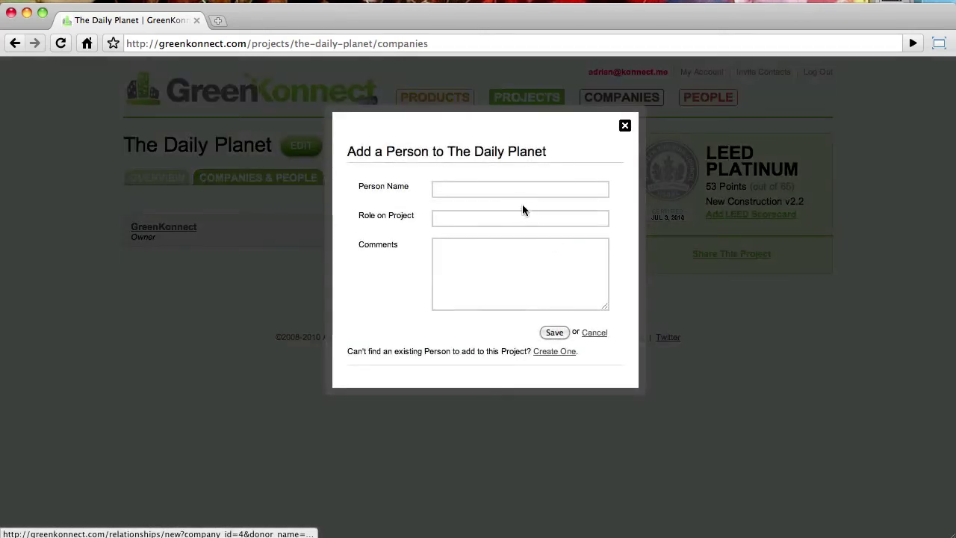
{"action": "left_click", "coordinate": [516, 190]}
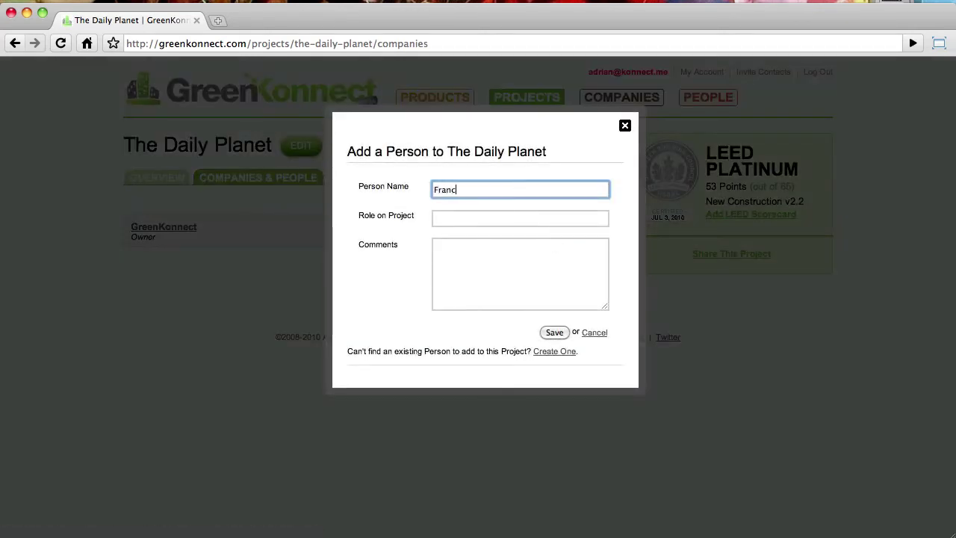
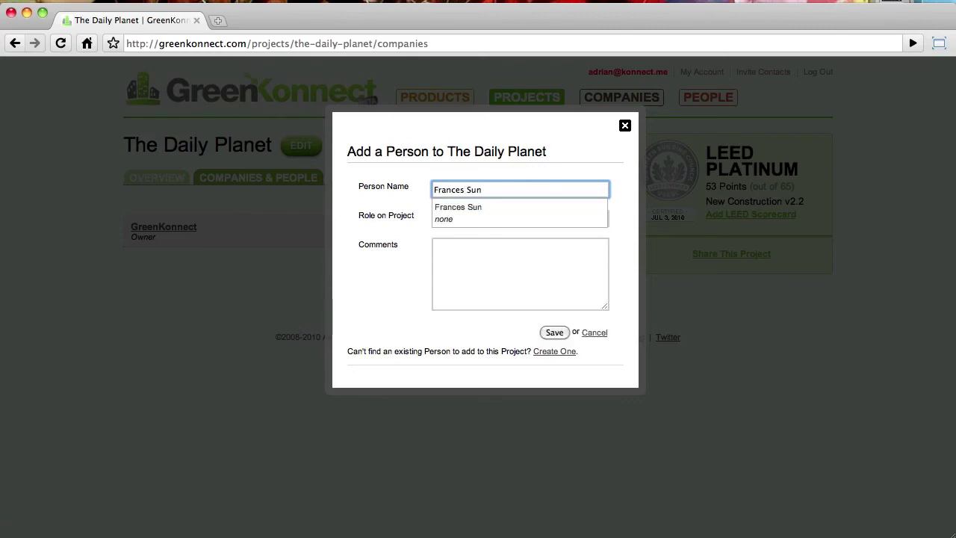
{"action": "key", "text": "Down"}
{"action": "key", "text": "Return"}
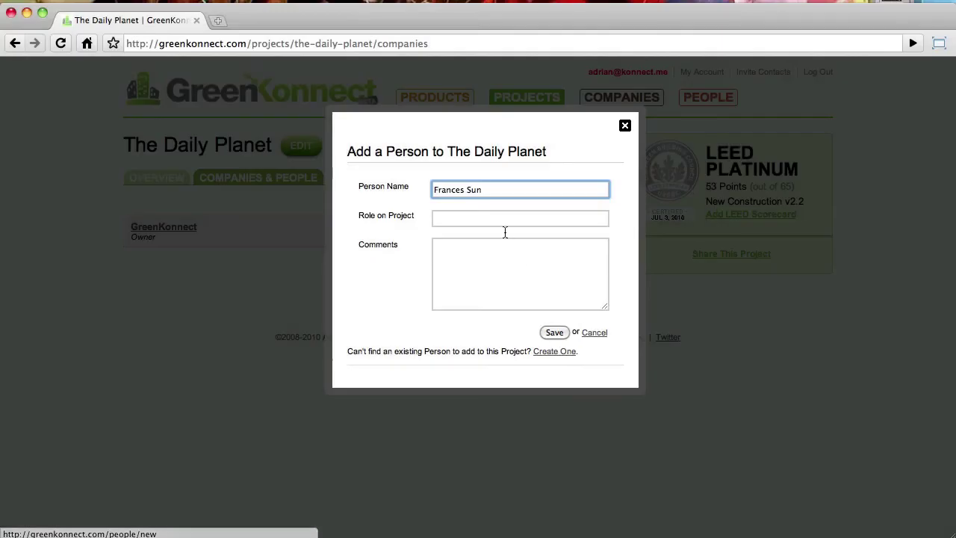
{"action": "left_click", "coordinate": [499, 220]}
{"action": "type", "text": "Manager"}
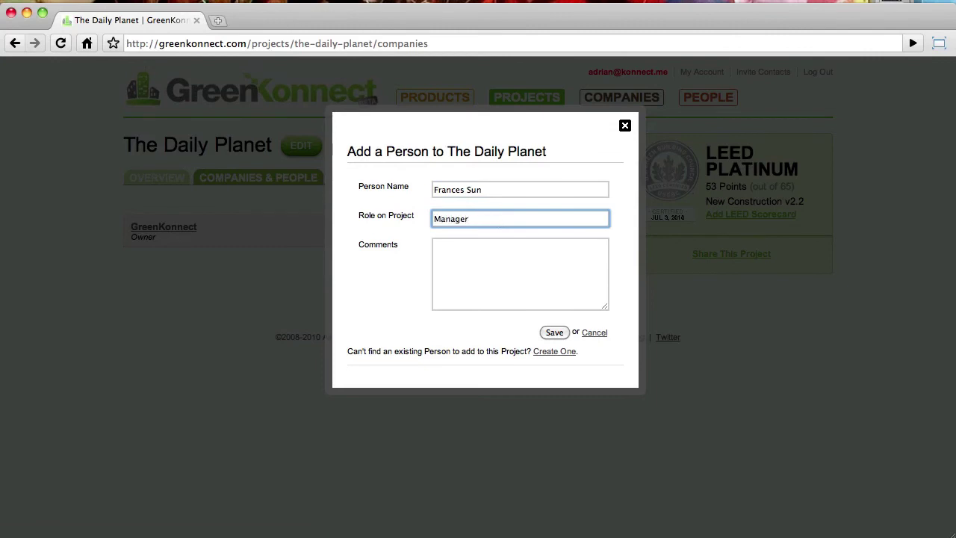
{"action": "left_click", "coordinate": [435, 246]}
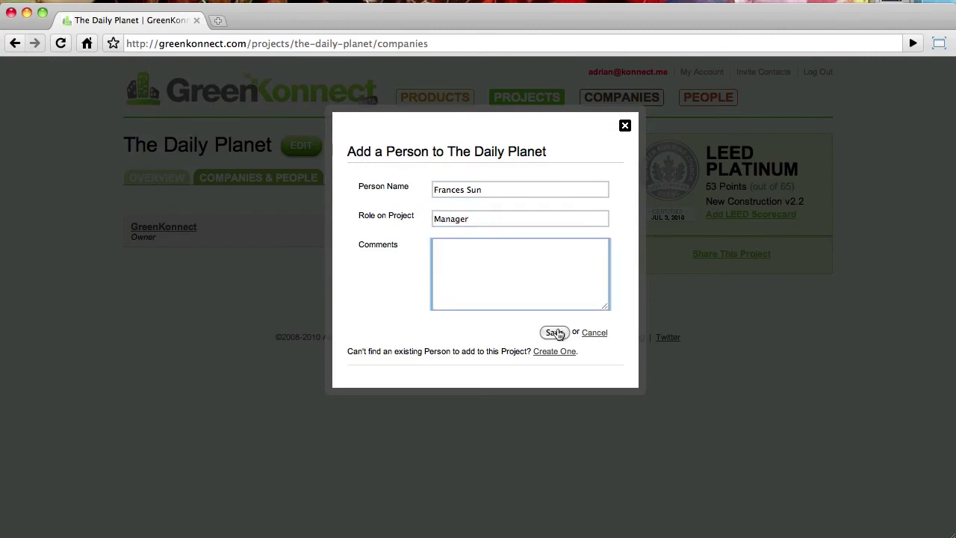
{"action": "left_click", "coordinate": [557, 333]}
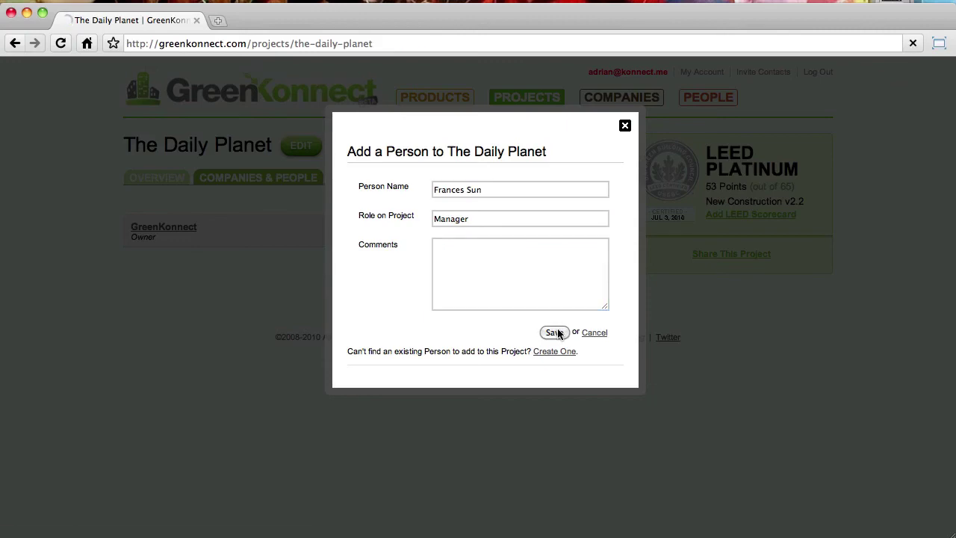
{"action": "left_click", "coordinate": [373, 216]}
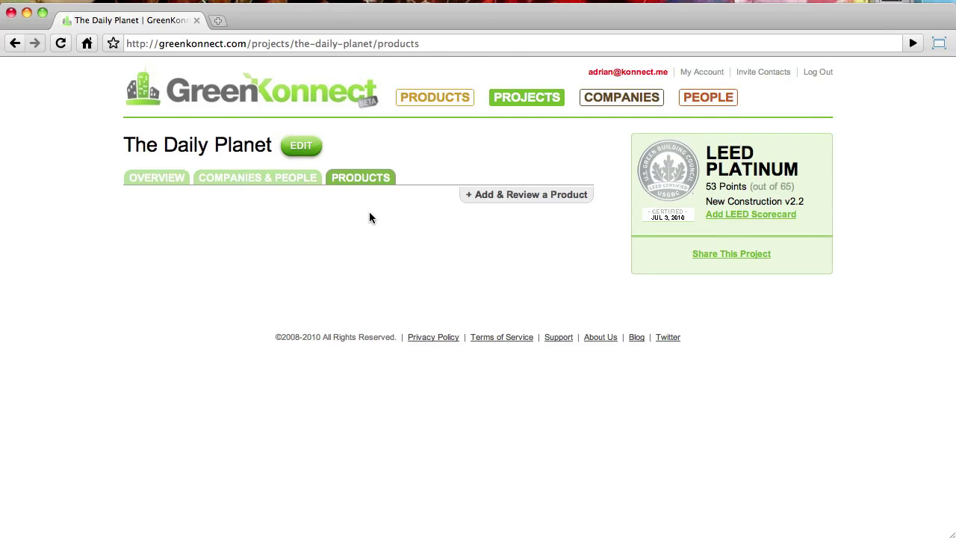
{"action": "left_click", "coordinate": [162, 177]}
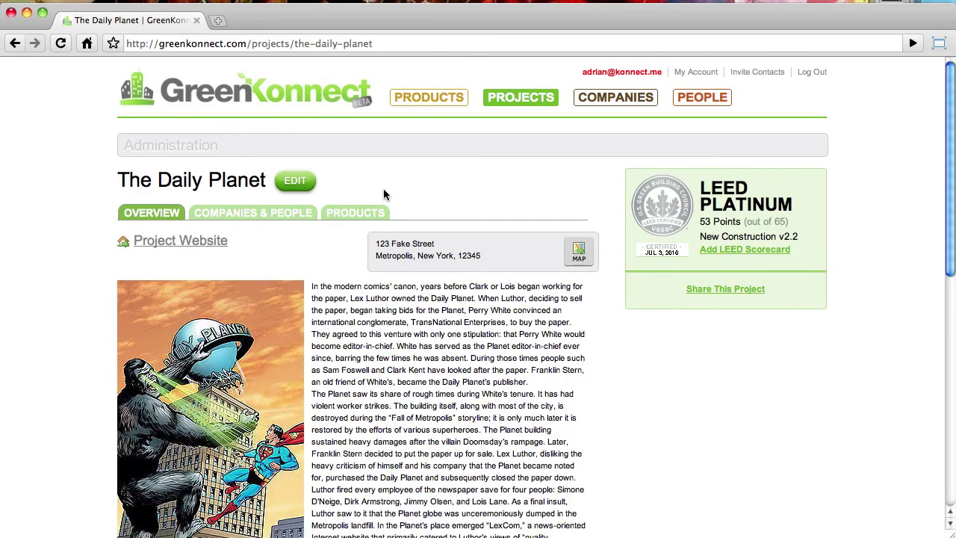
{"action": "scroll", "coordinate": [384, 193], "scroll_direction": "down", "scroll_amount": 2}
{"action": "scroll", "coordinate": [384, 192], "scroll_direction": "down", "scroll_amount": 4}
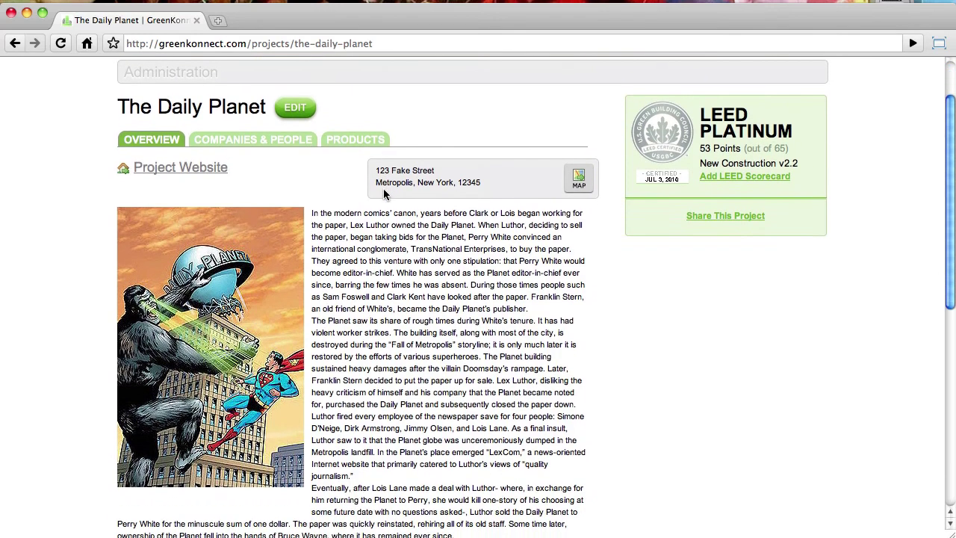